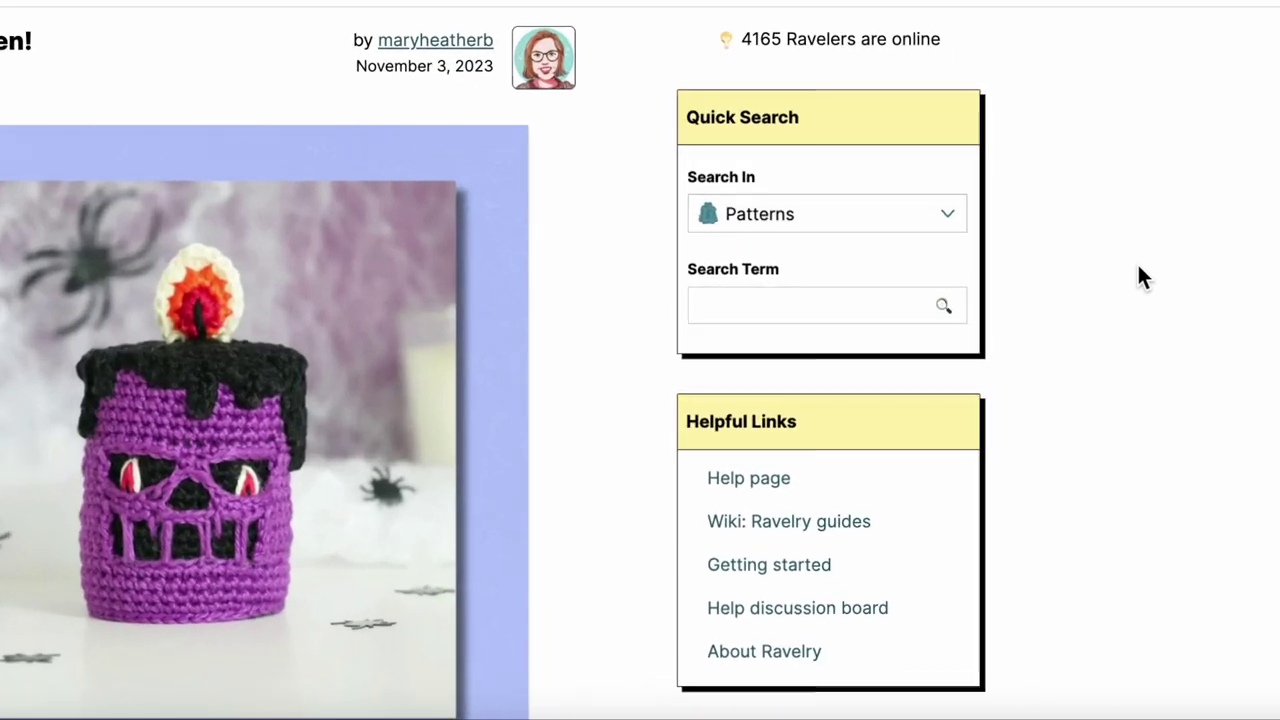
Step: Search the patterns for "drk everyday sock" and open the DRK Everyday Socks pattern page
click(860, 310)
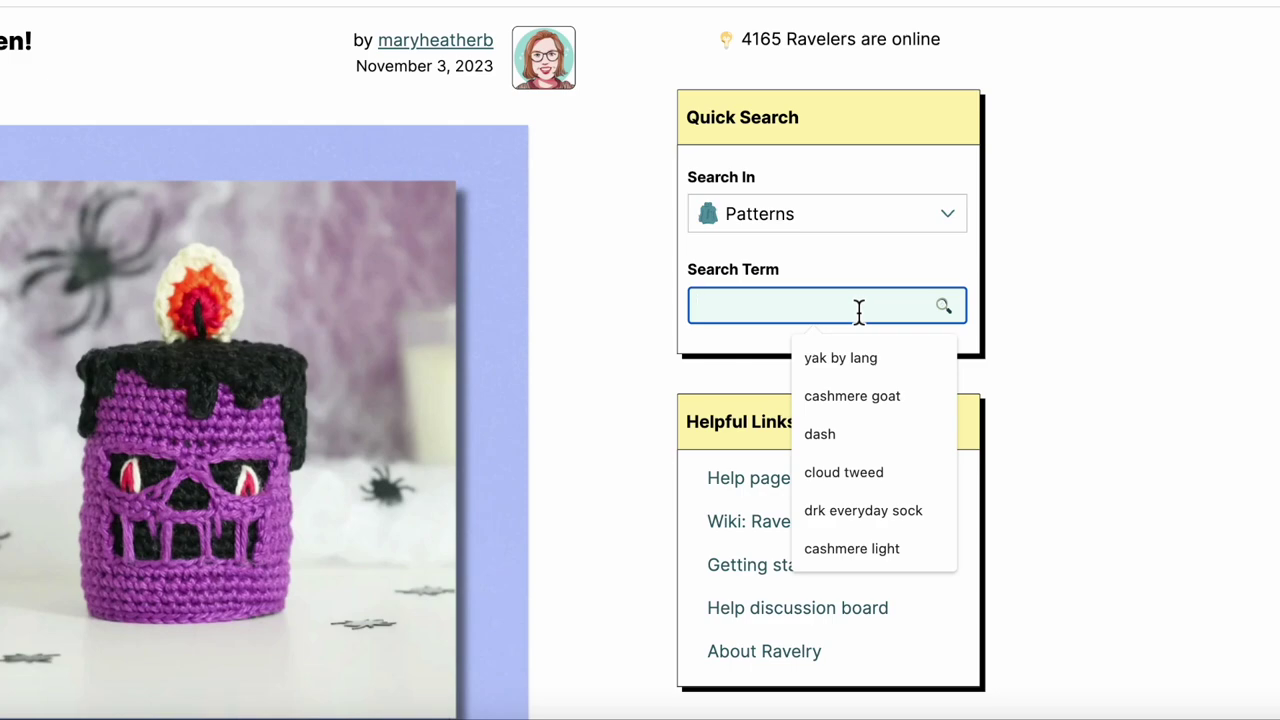
text(drk)
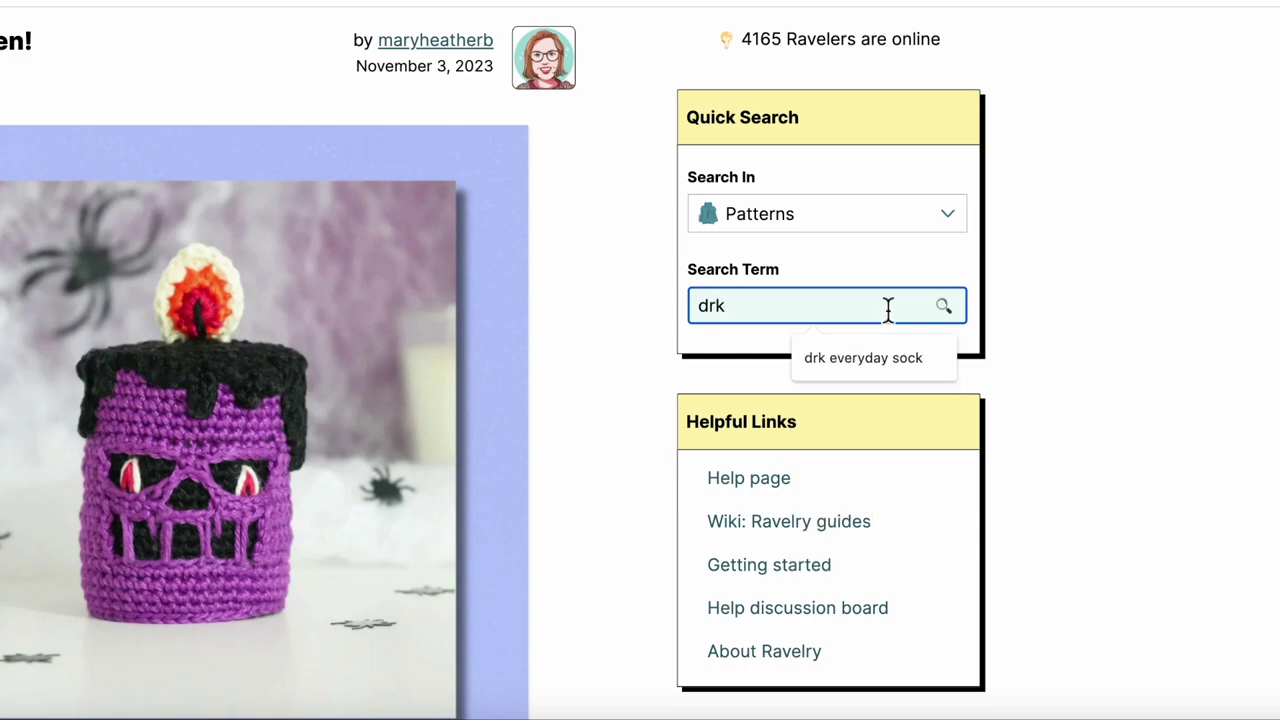
click(914, 362)
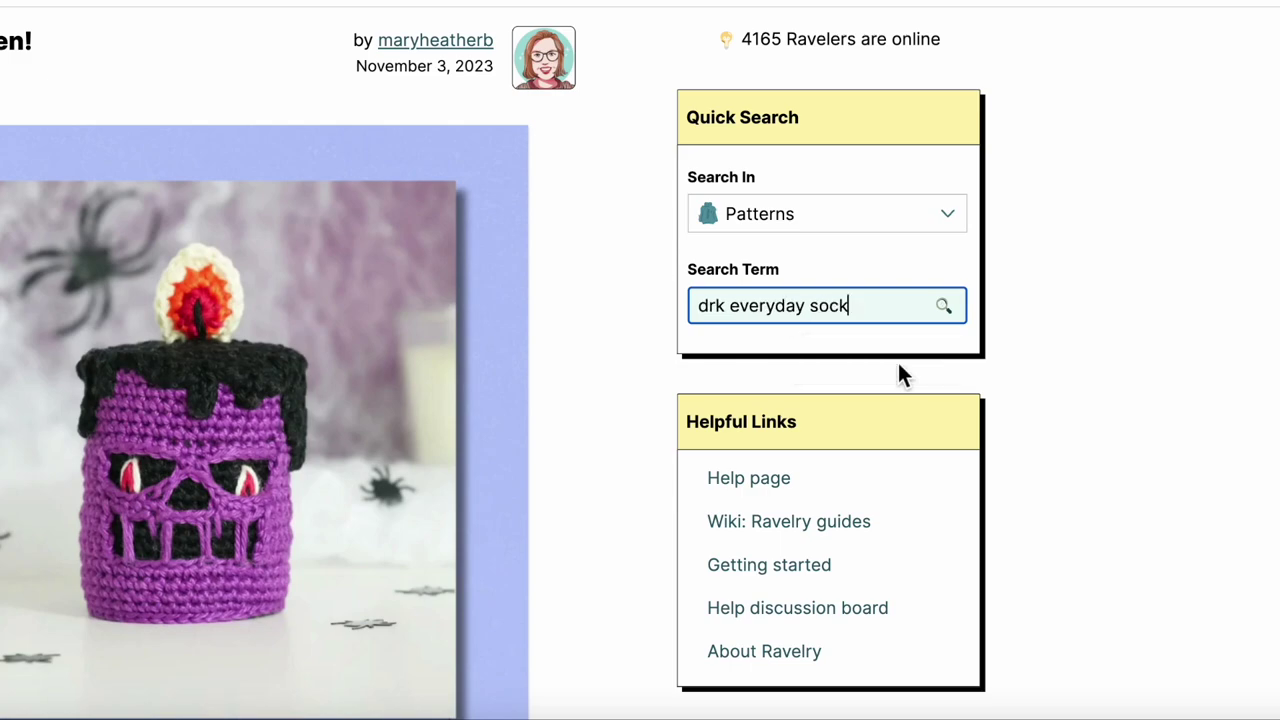
key(Return)
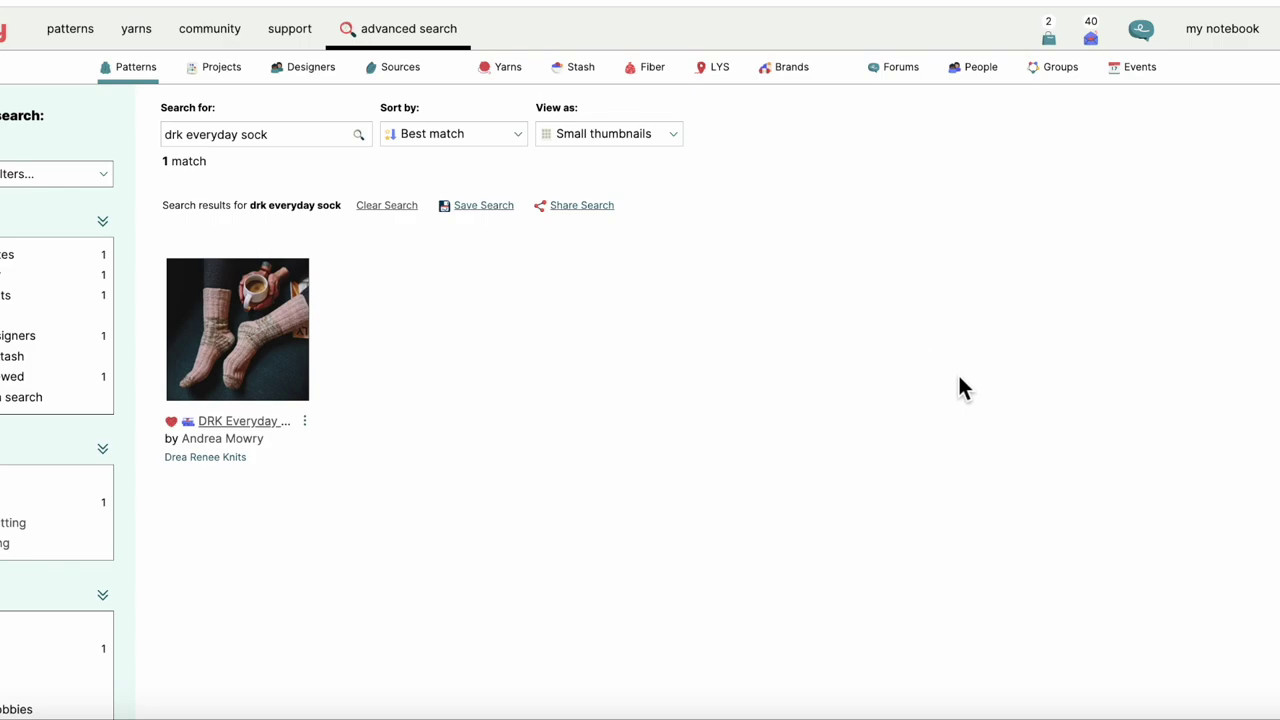
click(240, 422)
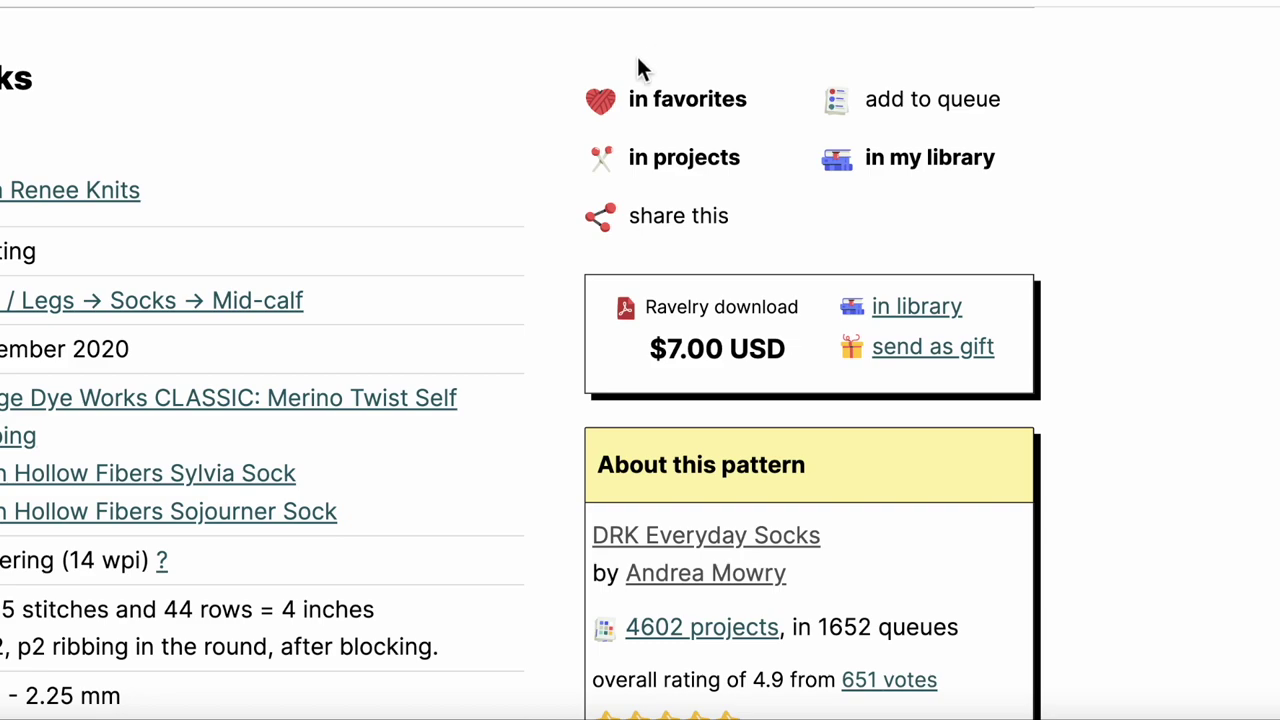
Step: Create a project named DRK Everyday Socks from this pattern and open the project for editing
click(693, 175)
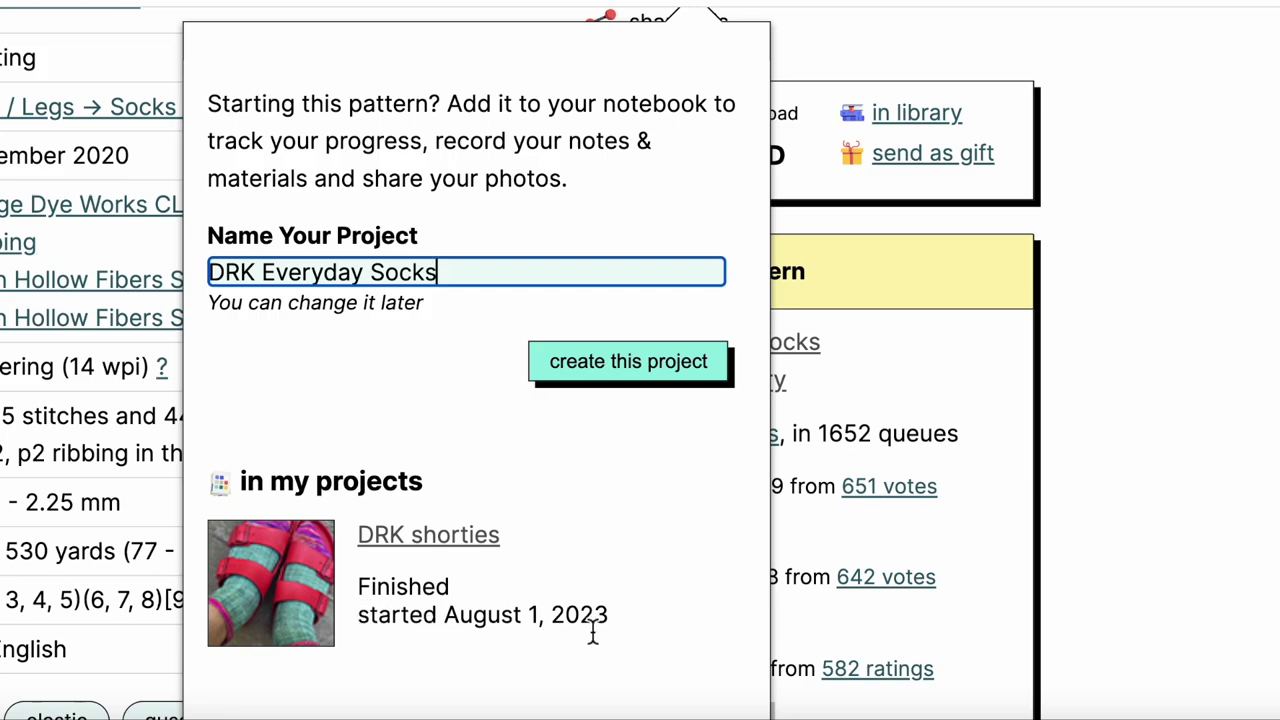
scroll(632, 637, up, 2)
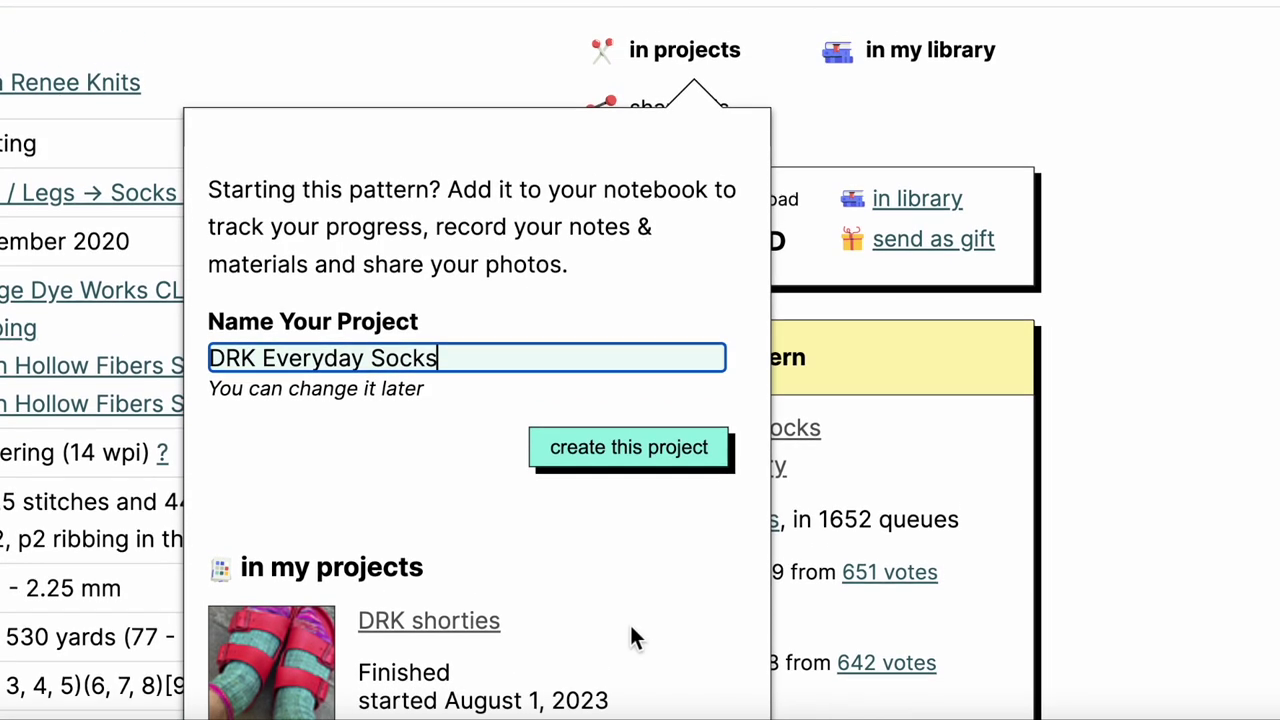
click(621, 449)
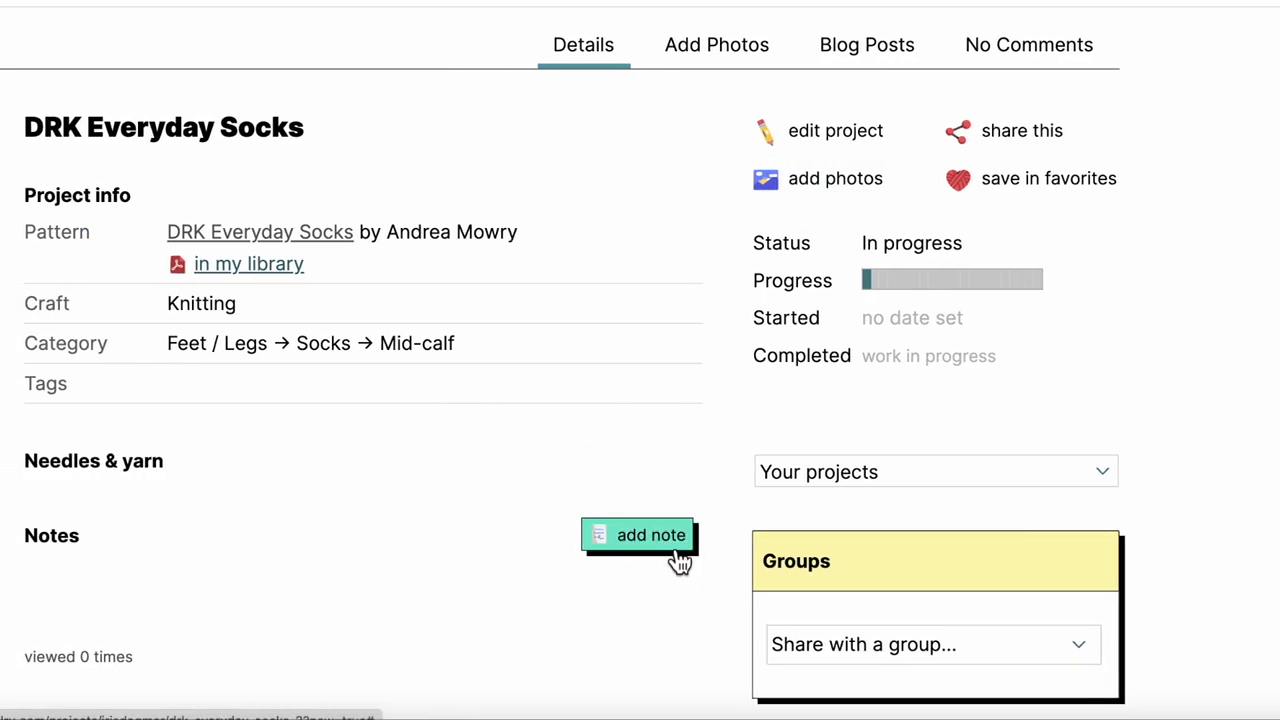
scroll(706, 268, up, 1)
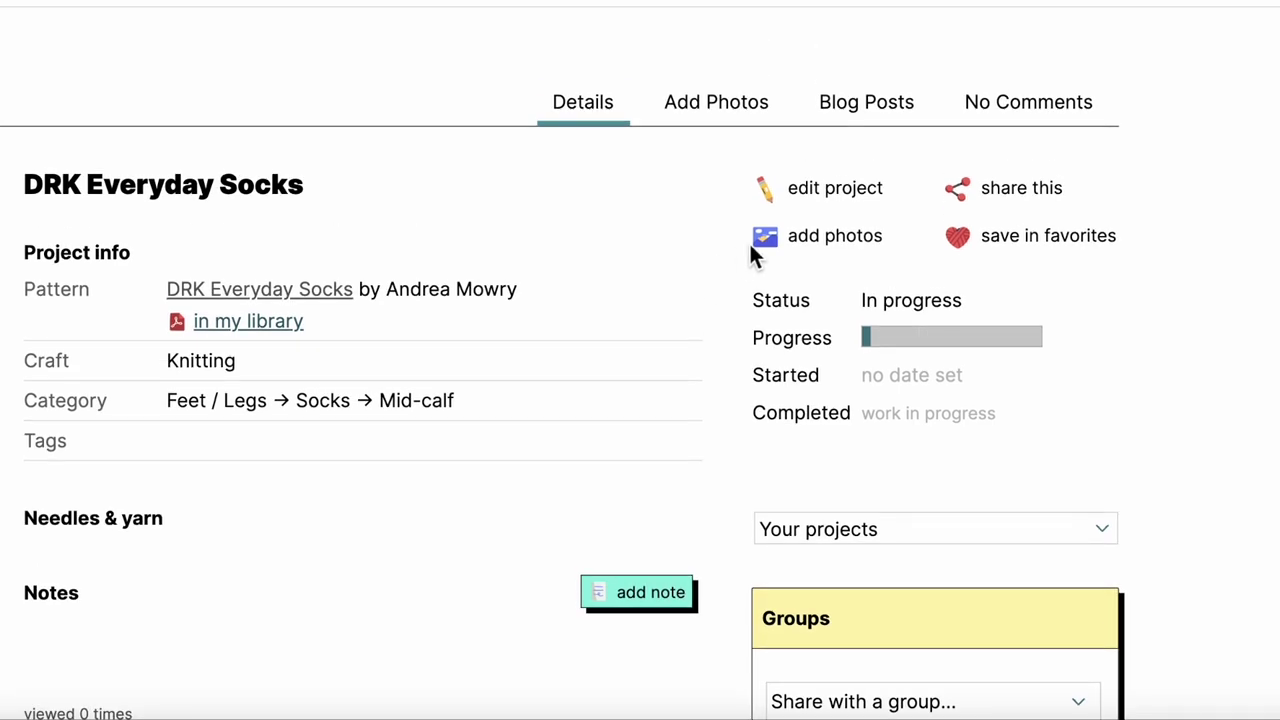
click(836, 204)
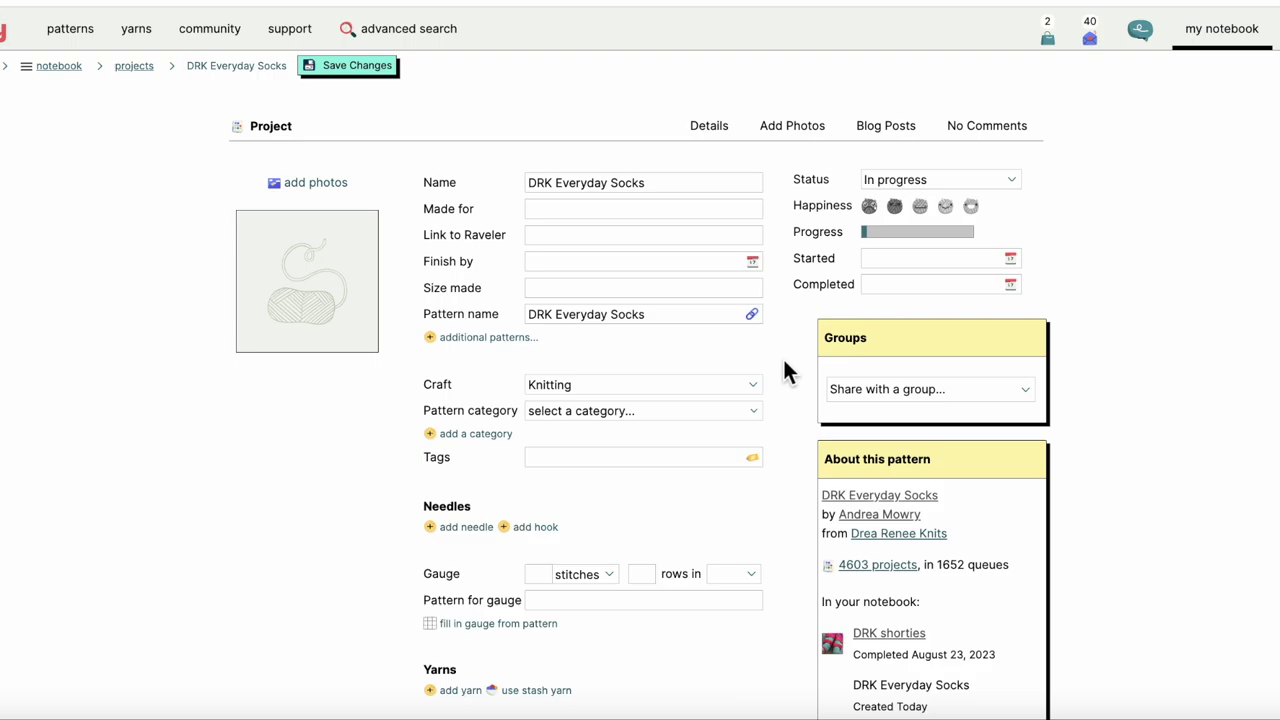
Step: Set the project's start date to October 1, 2023 and the size made to 7
scroll(784, 362, up, 3)
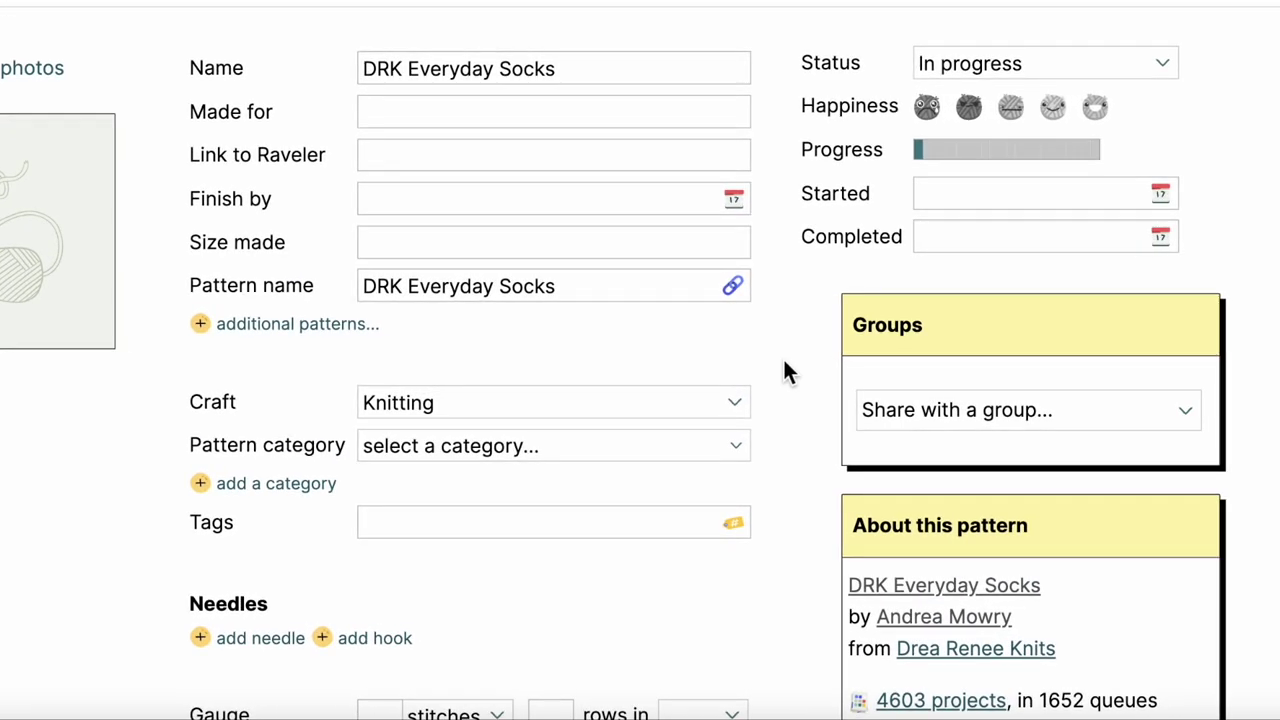
scroll(784, 362, up, 1)
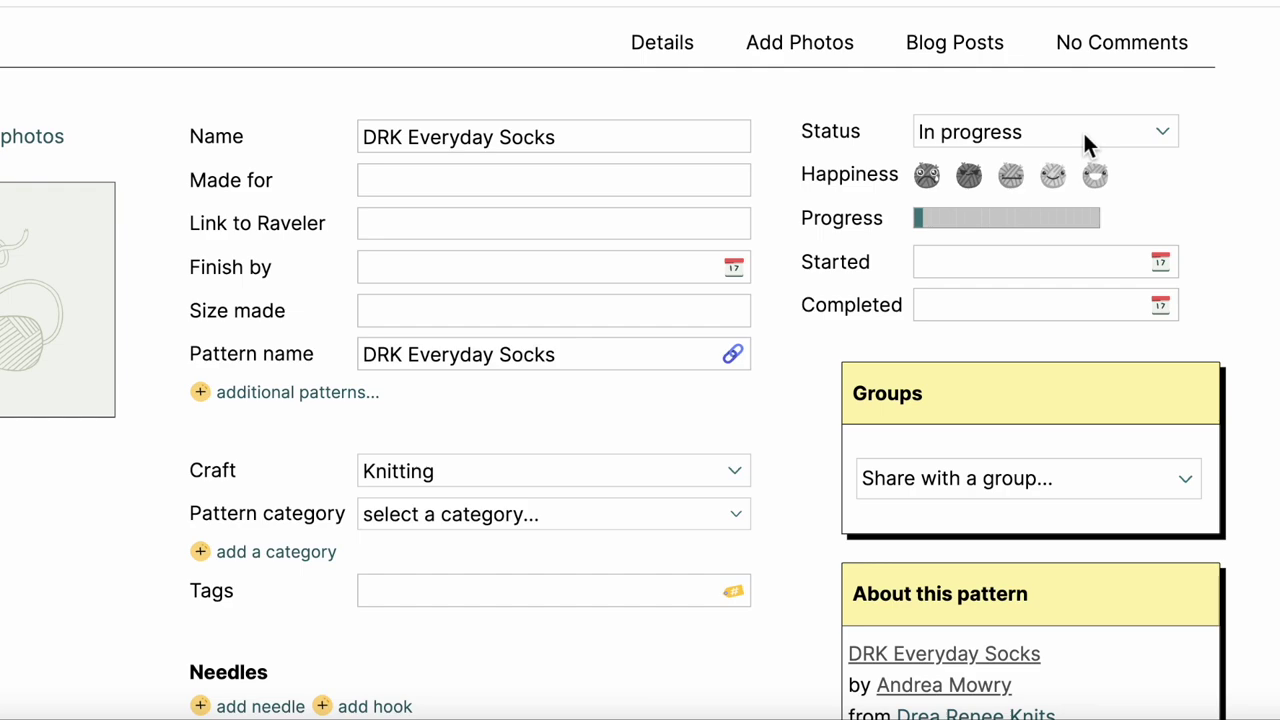
click(1168, 272)
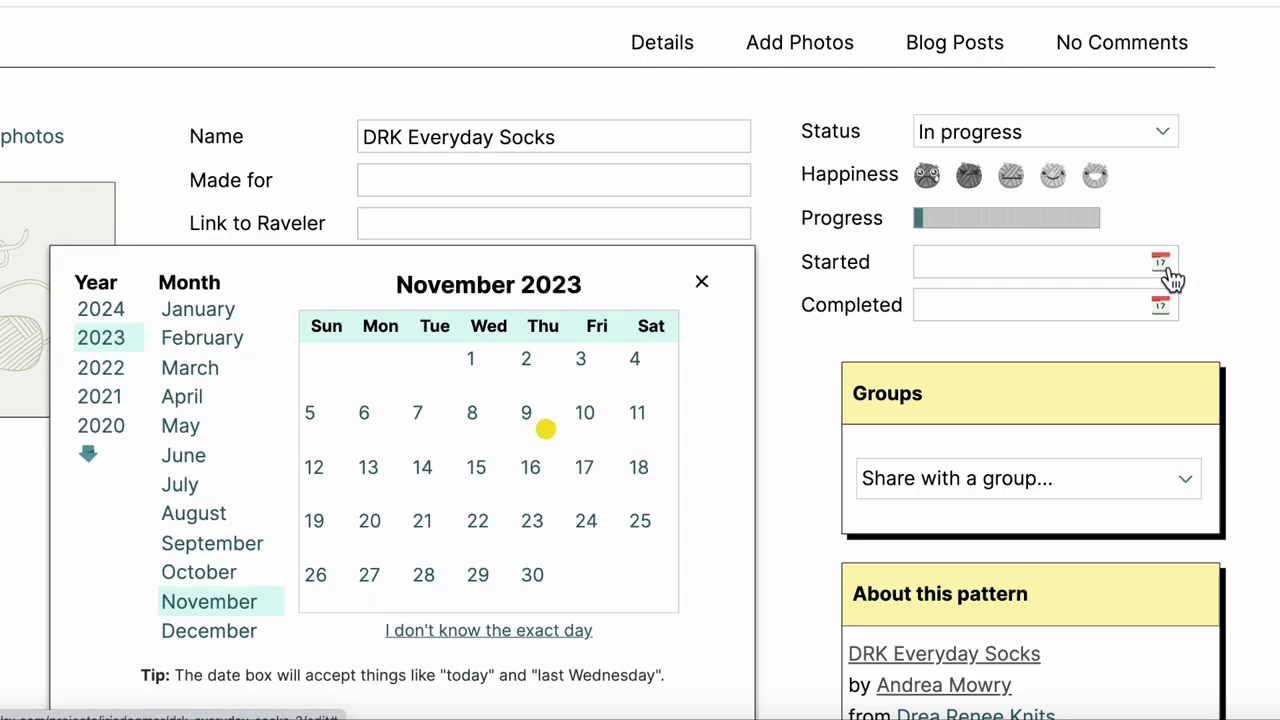
click(200, 577)
click(312, 361)
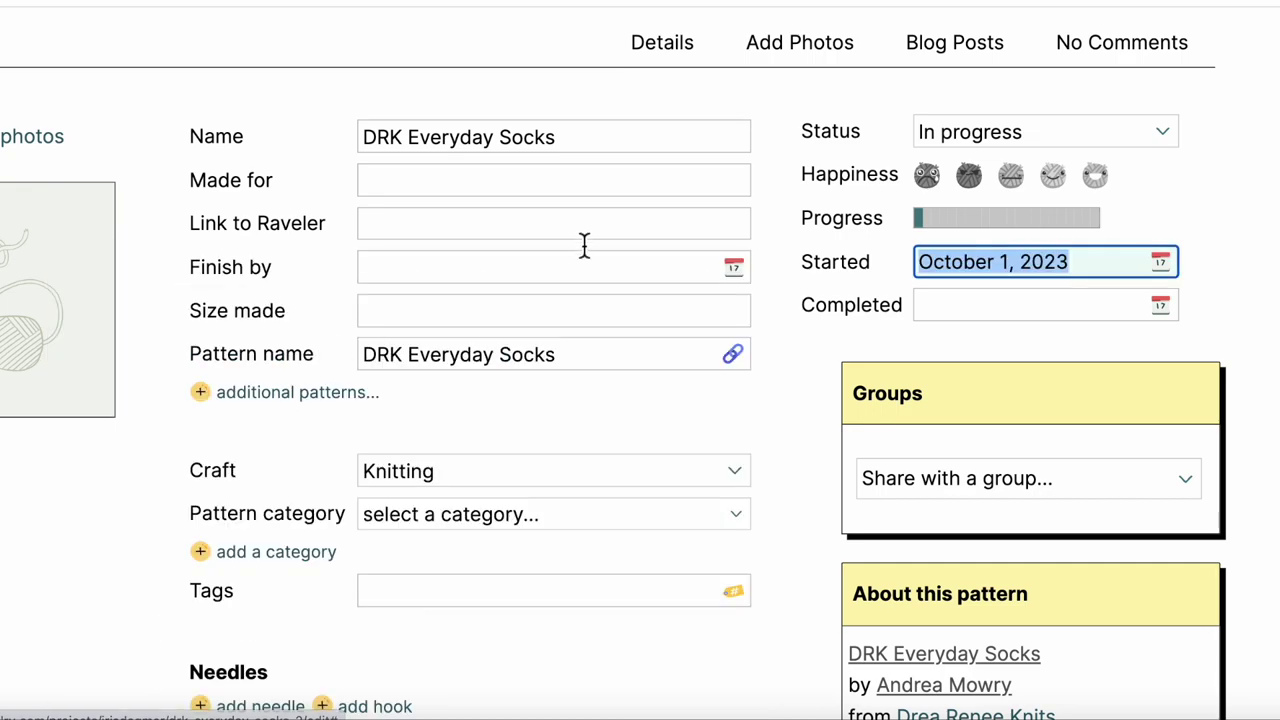
click(658, 315)
click(580, 397)
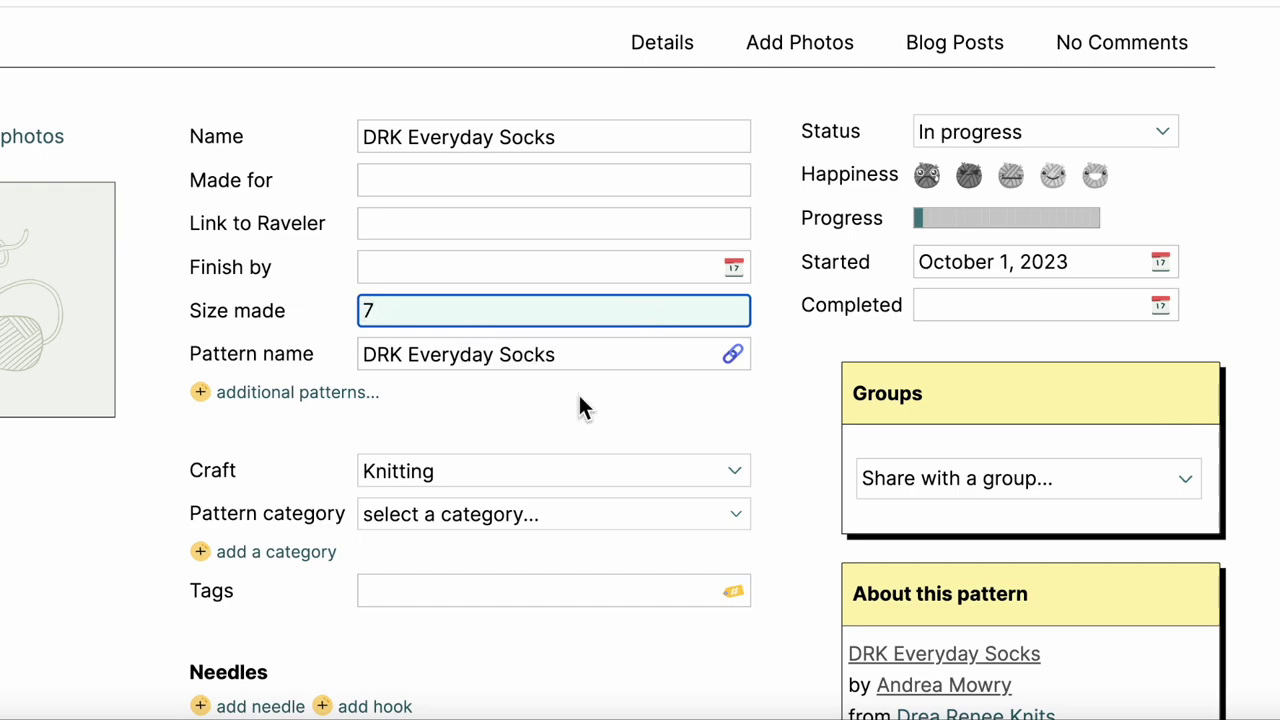
Step: Set the pattern category to Mid-calf socks, under Accessories, Feet / Legs, Socks
scroll(677, 416, down, 2)
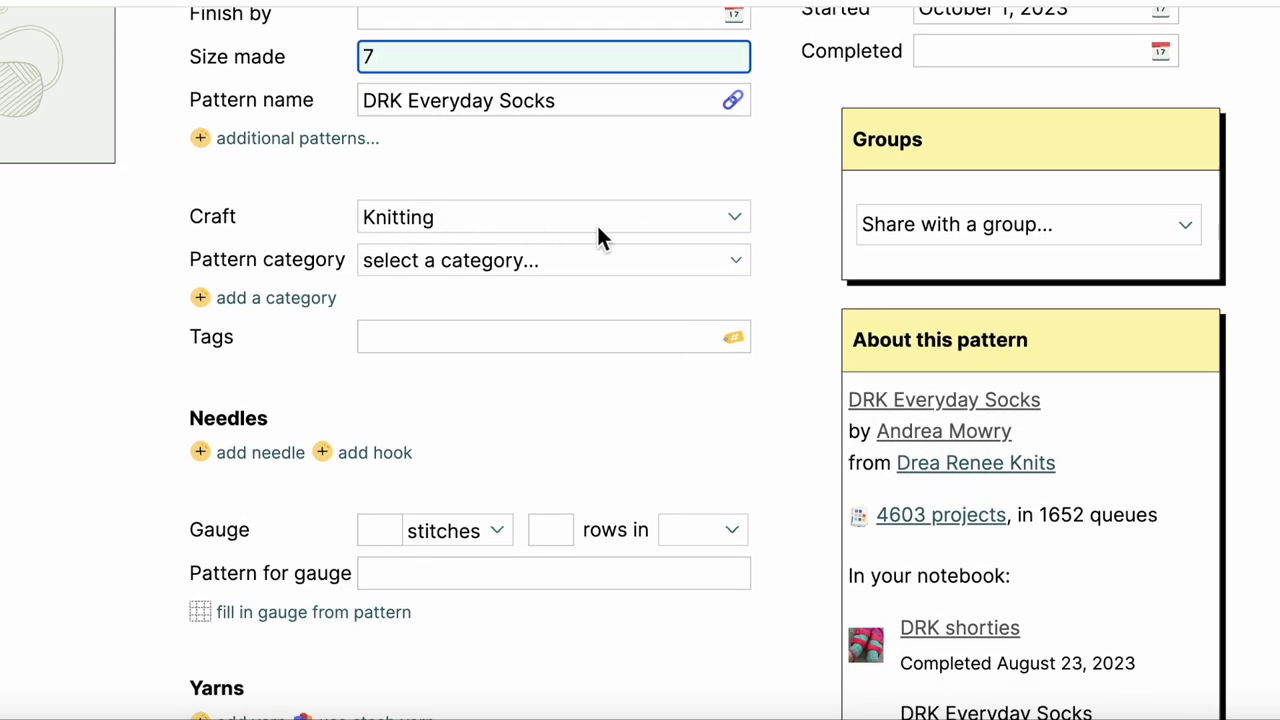
click(744, 274)
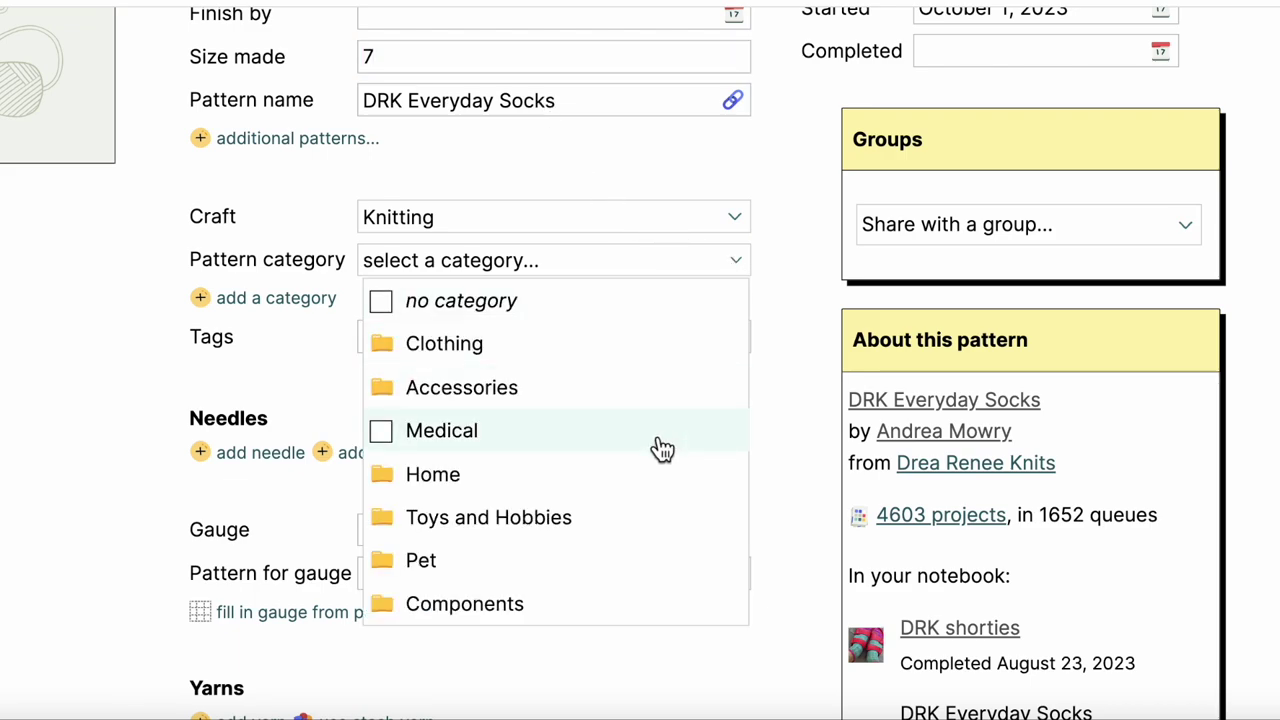
mouse_move(636, 410)
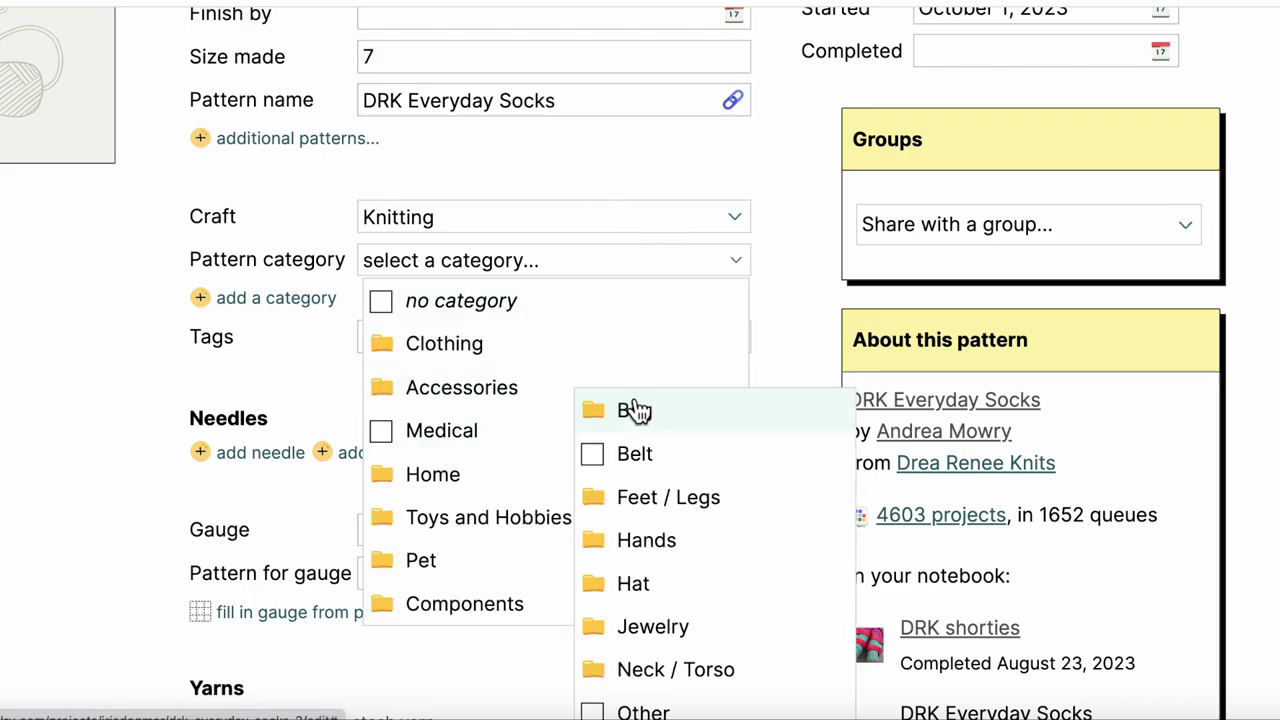
scroll(634, 409, down, 1)
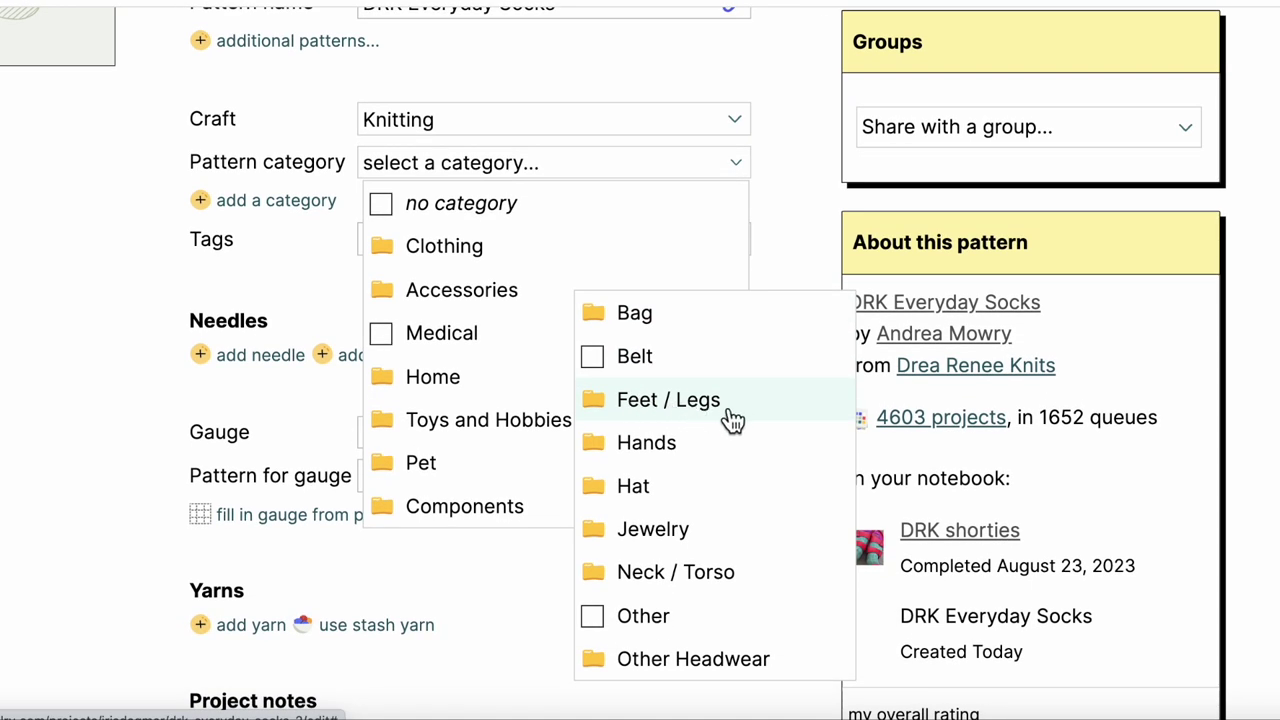
mouse_move(736, 420)
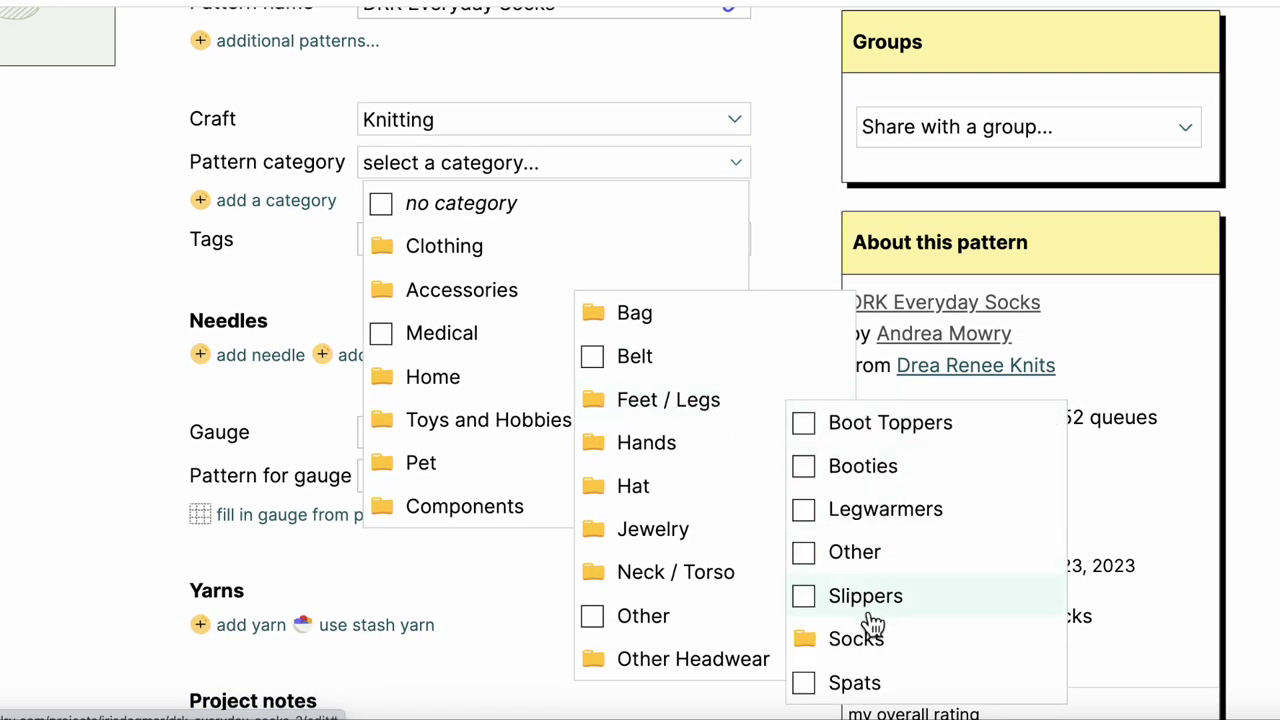
mouse_move(871, 638)
scroll(862, 635, down, 2)
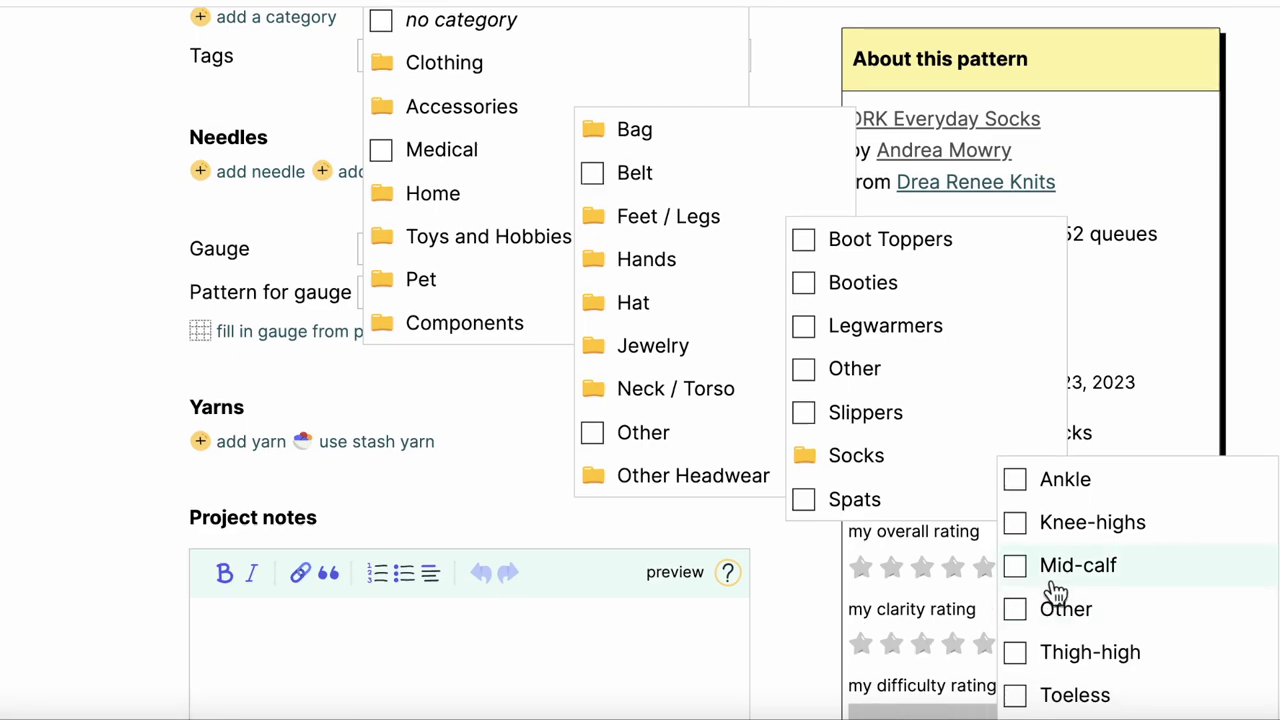
click(1053, 580)
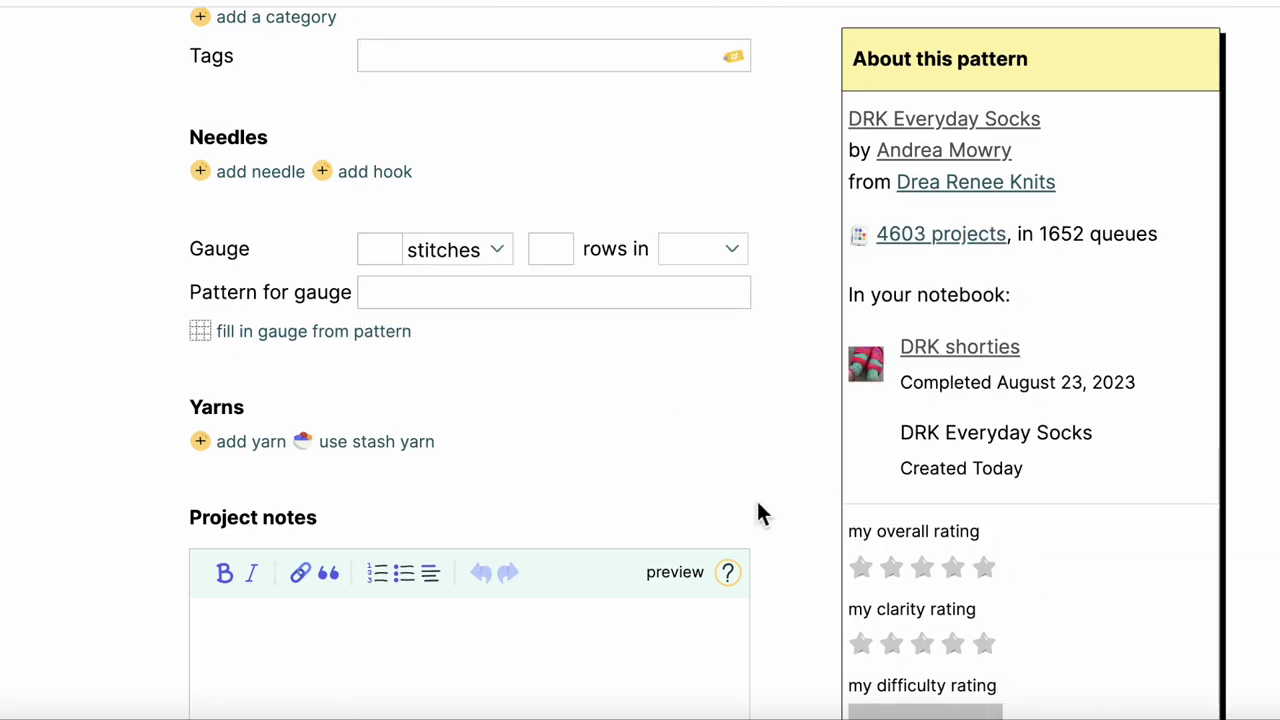
scroll(757, 514, up, 4)
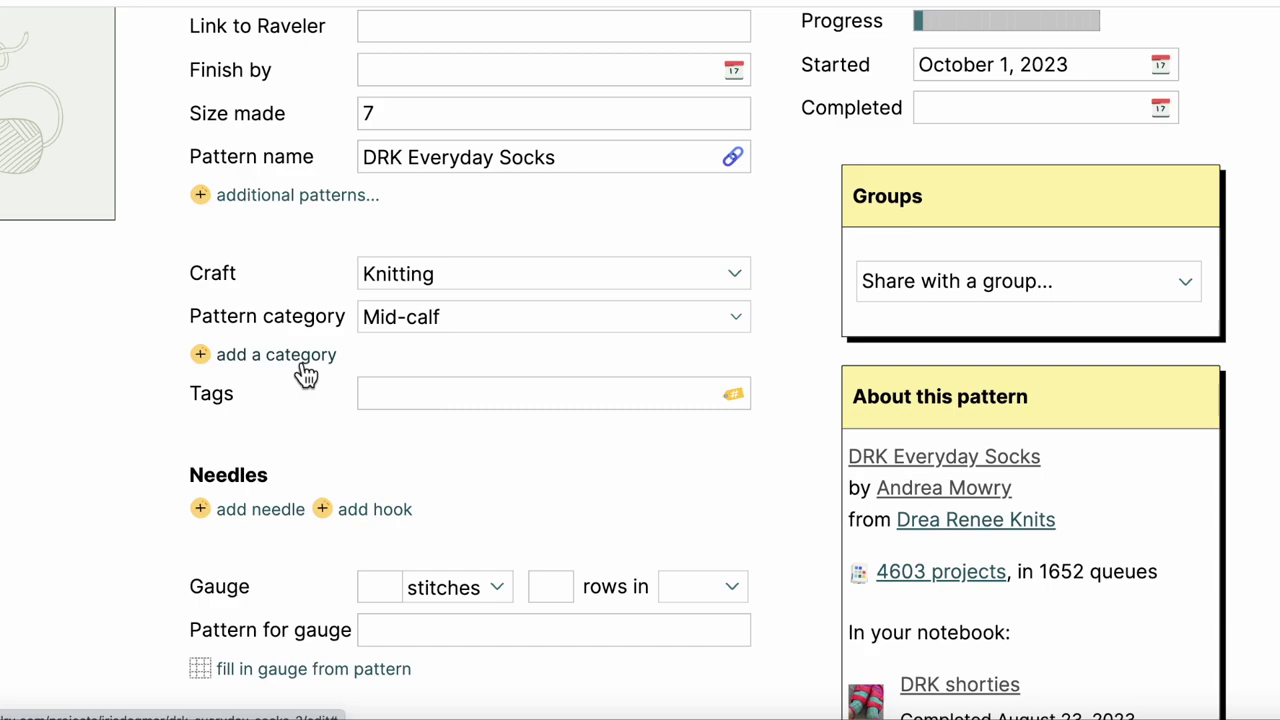
Step: Add a needle of size US 1 - 2.25 mm and fill in the gauge from the pattern
scroll(347, 483, down, 1)
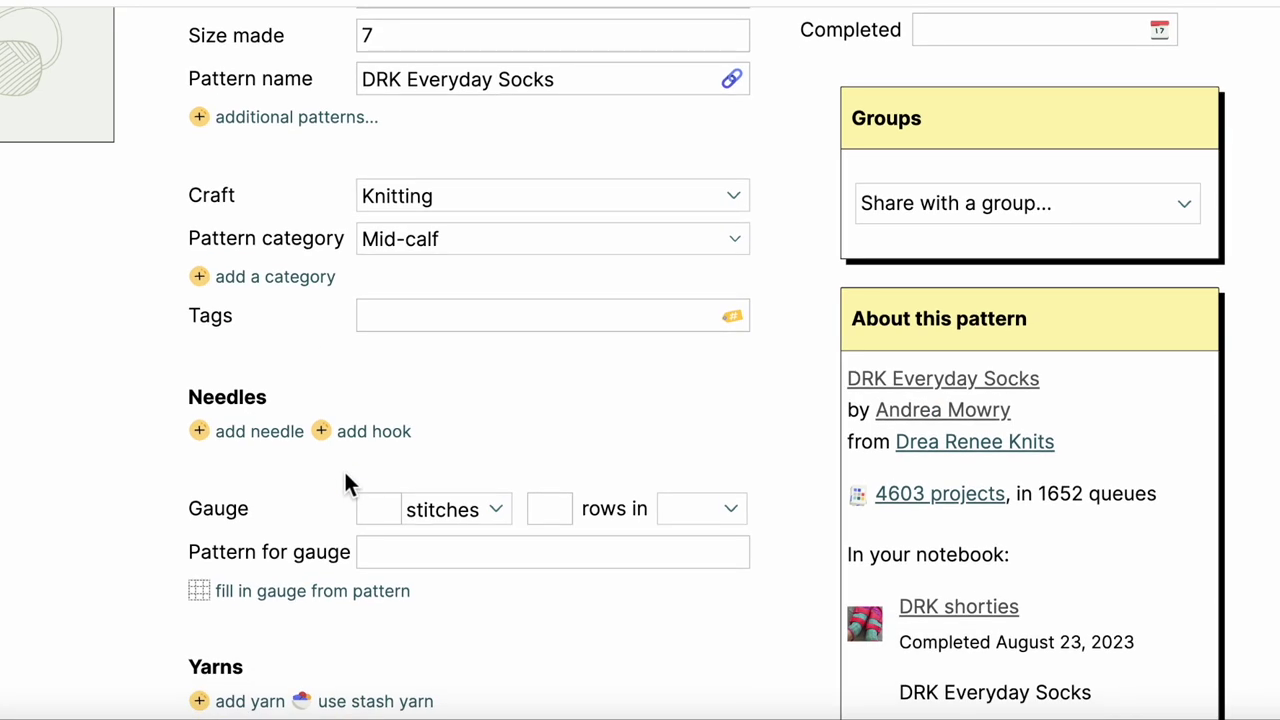
click(268, 432)
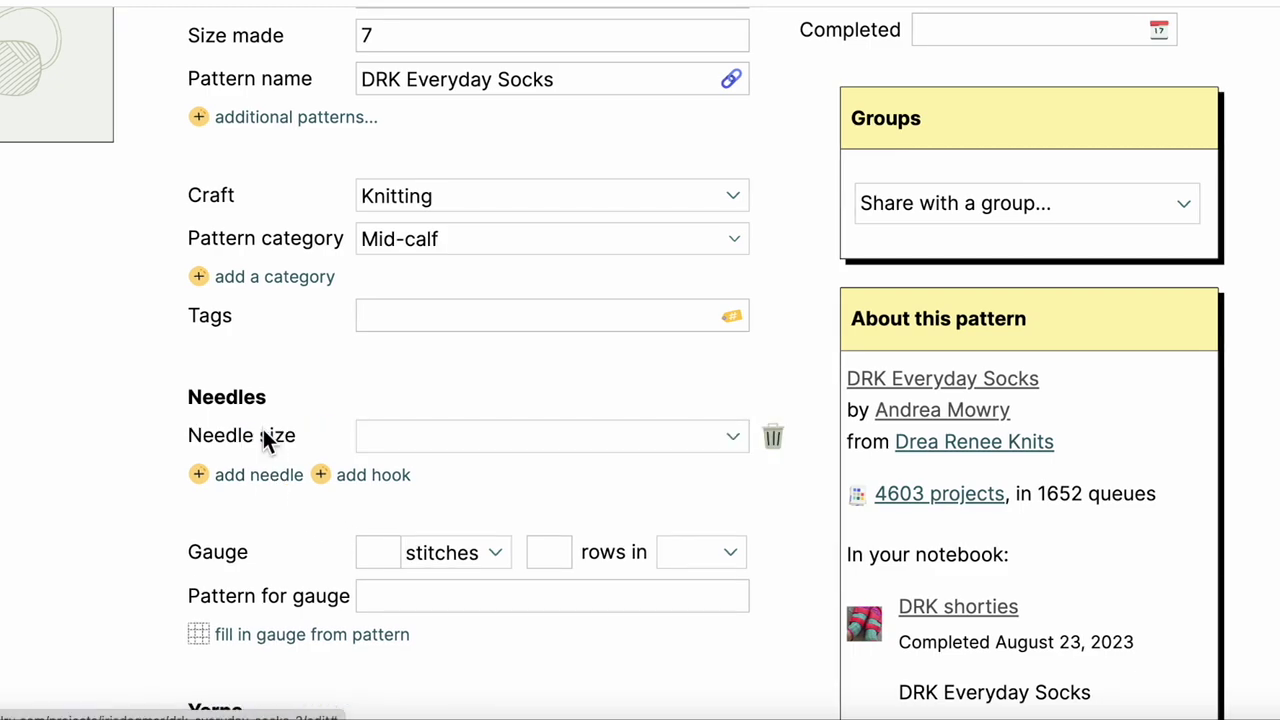
click(733, 437)
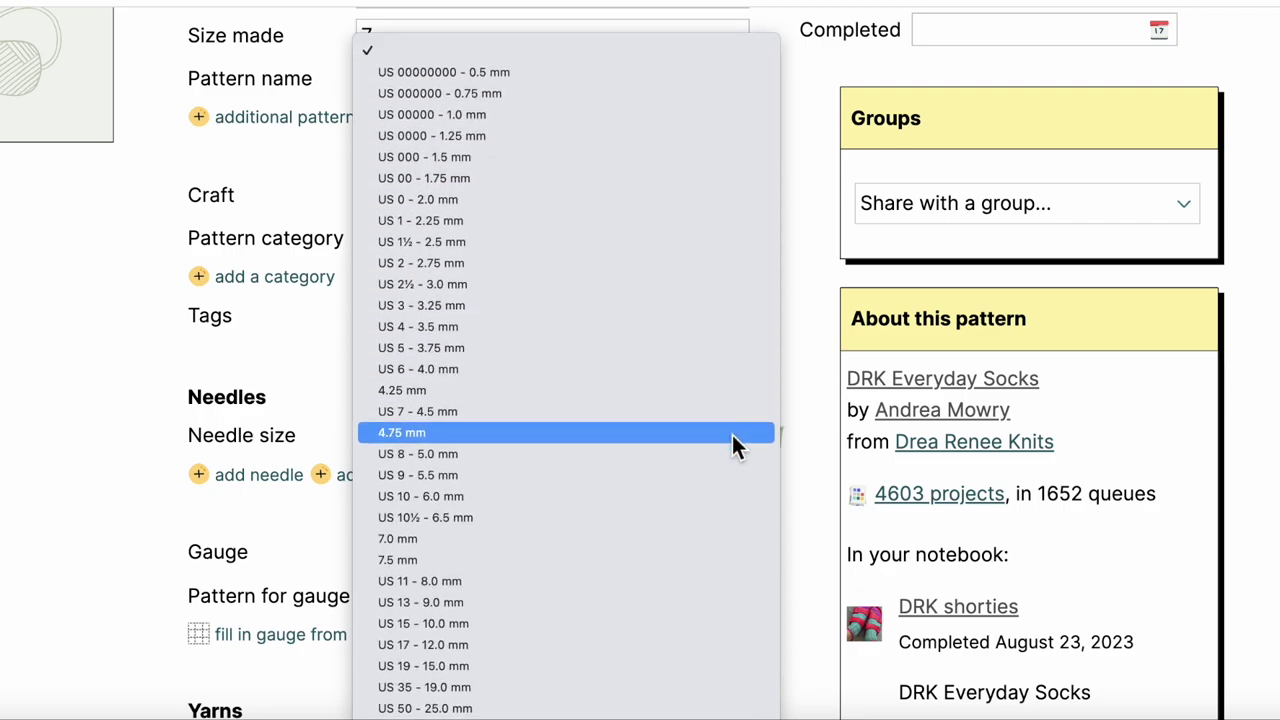
click(671, 226)
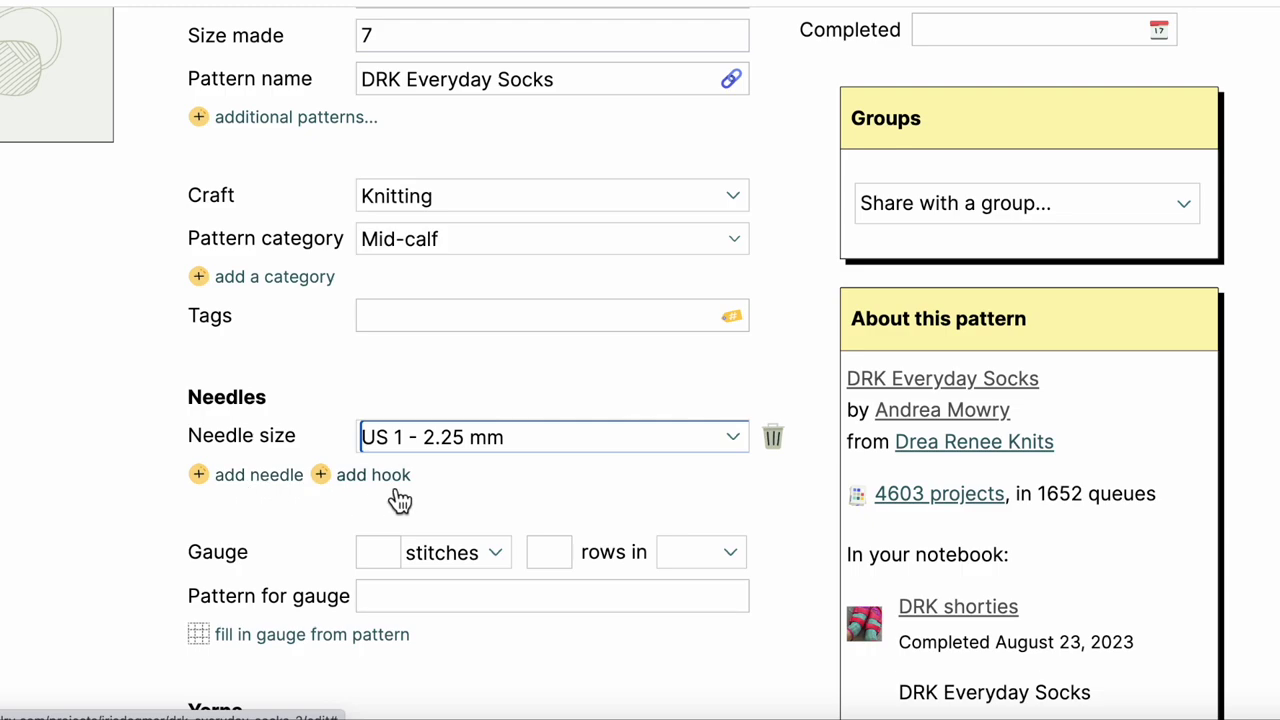
scroll(400, 500, down, 3)
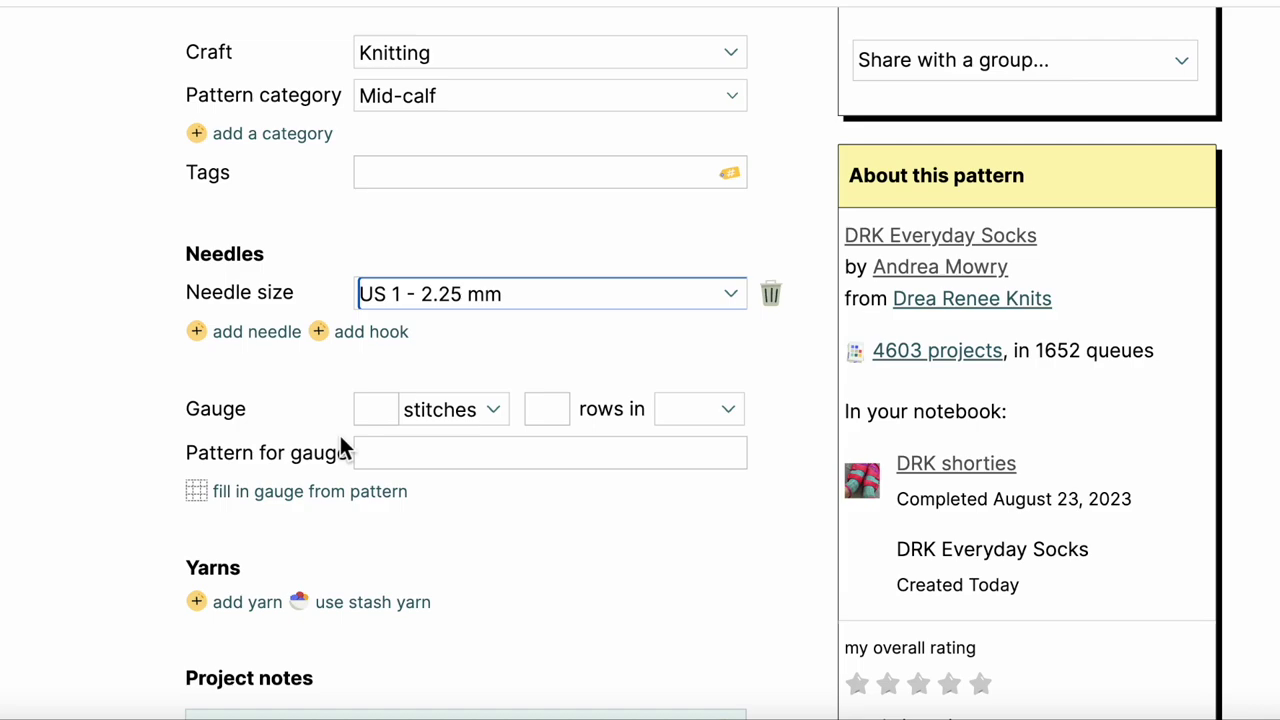
click(306, 500)
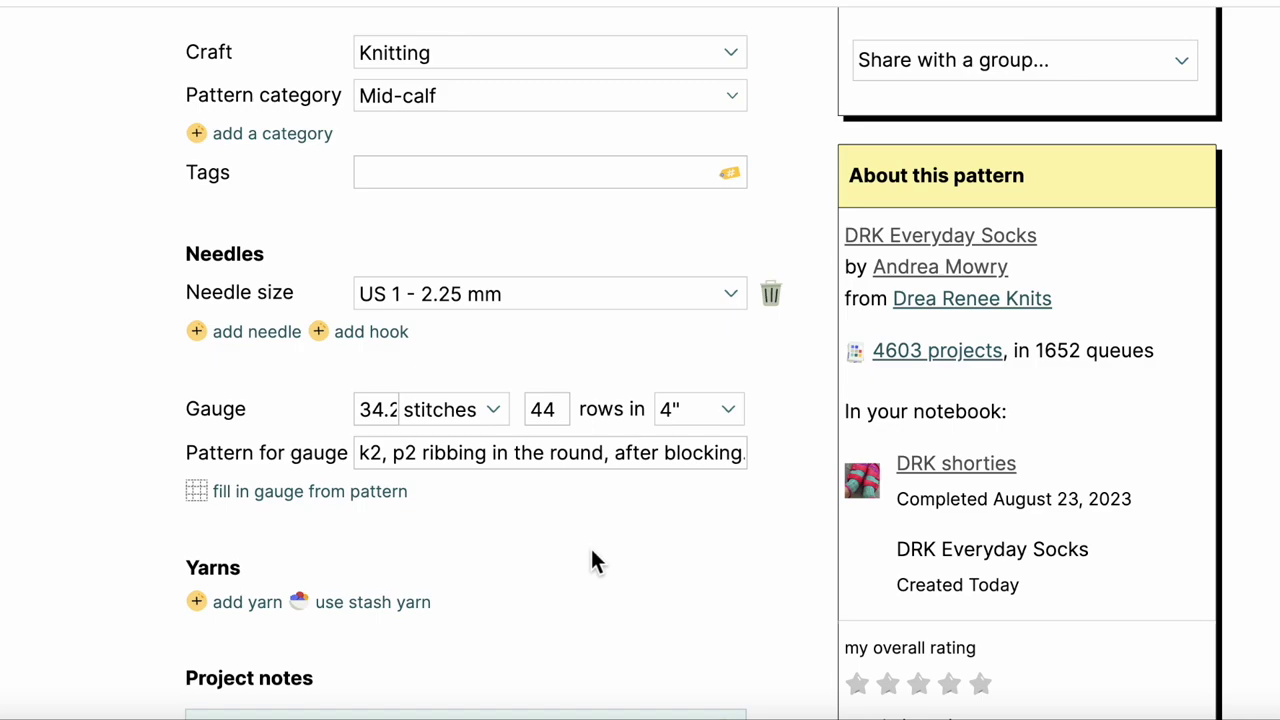
Step: Add a yarn to the project, look up "paint gradient" and link it to Laines du Nord Paint Gradient Sock
scroll(591, 551, down, 2)
scroll(590, 546, down, 1)
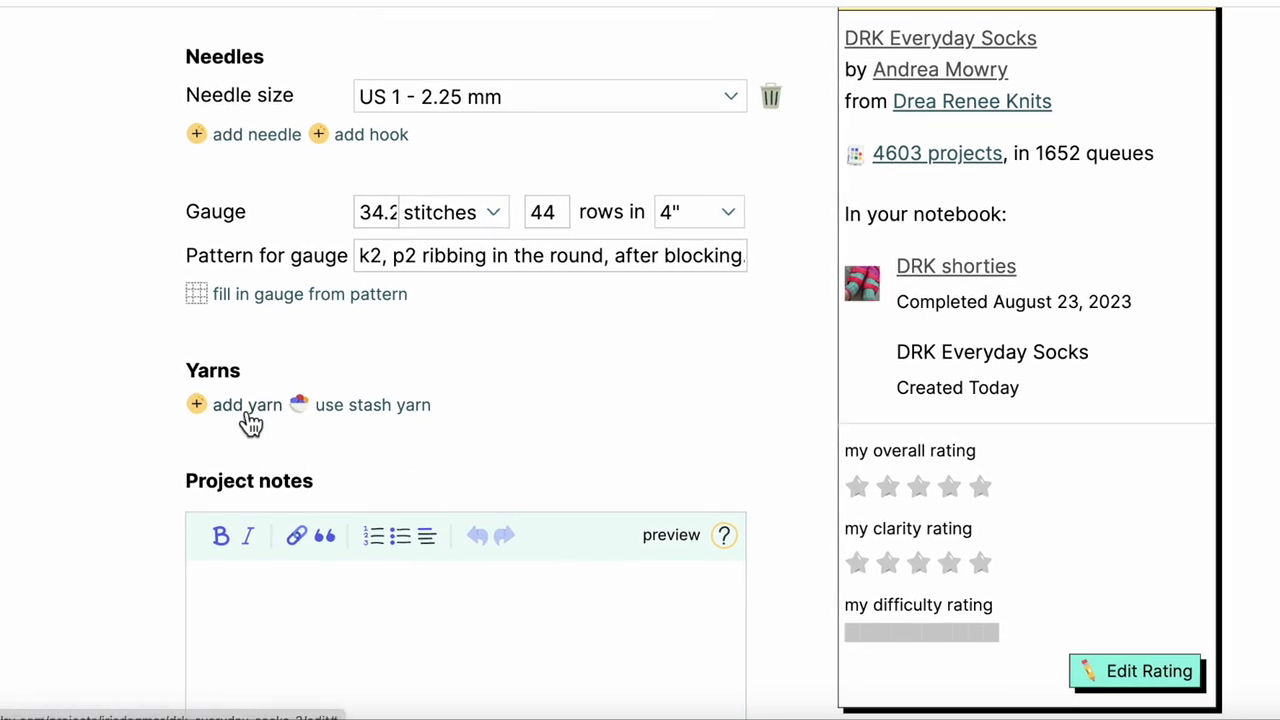
click(238, 415)
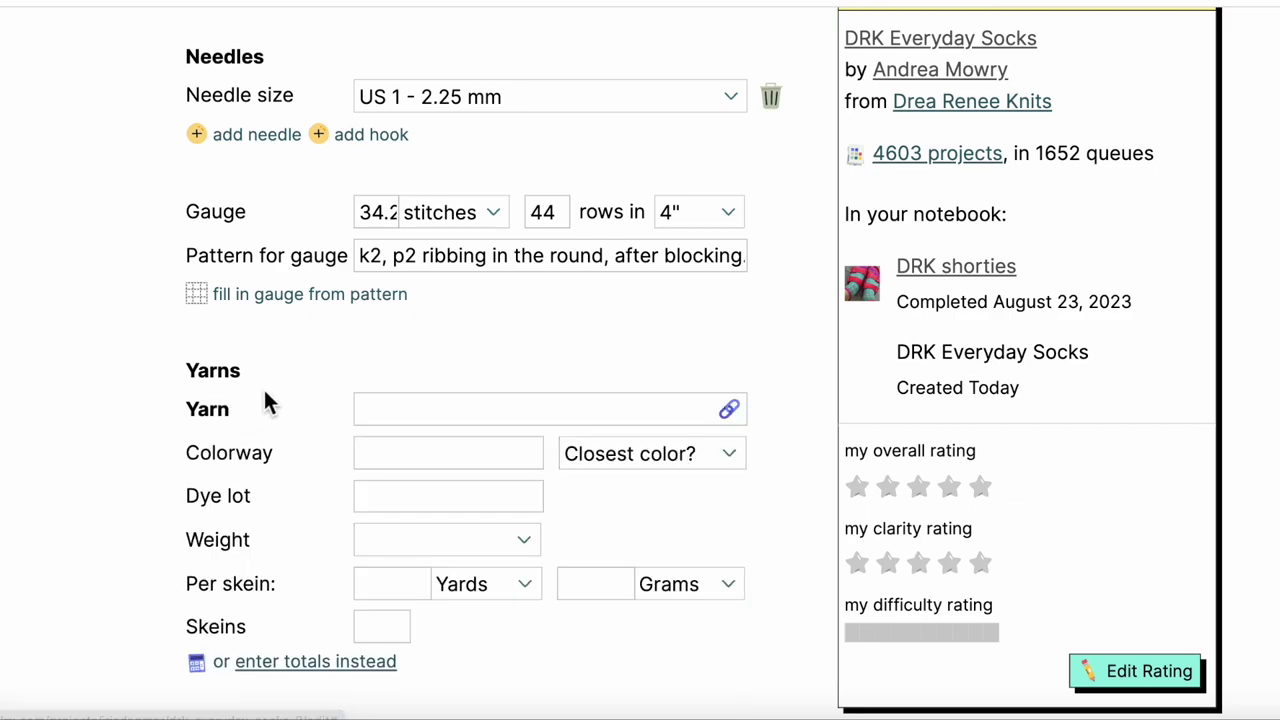
scroll(478, 344, down, 1)
click(468, 348)
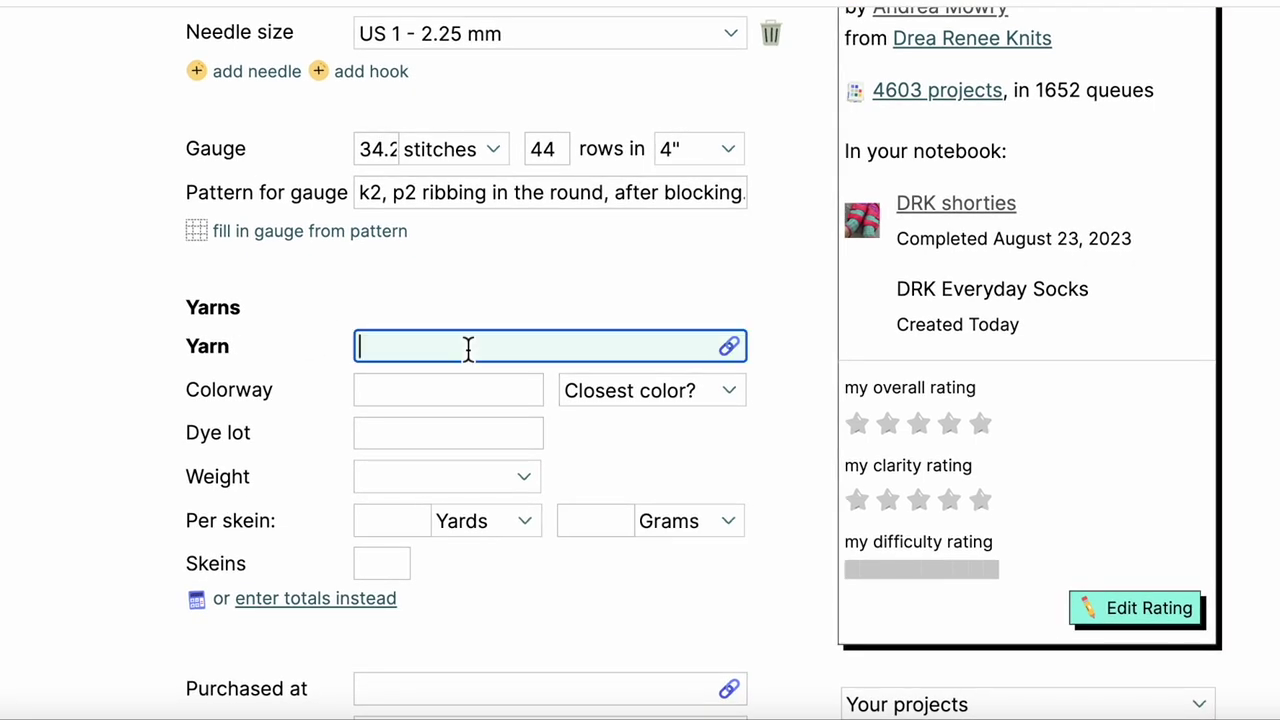
text(paint gradient)
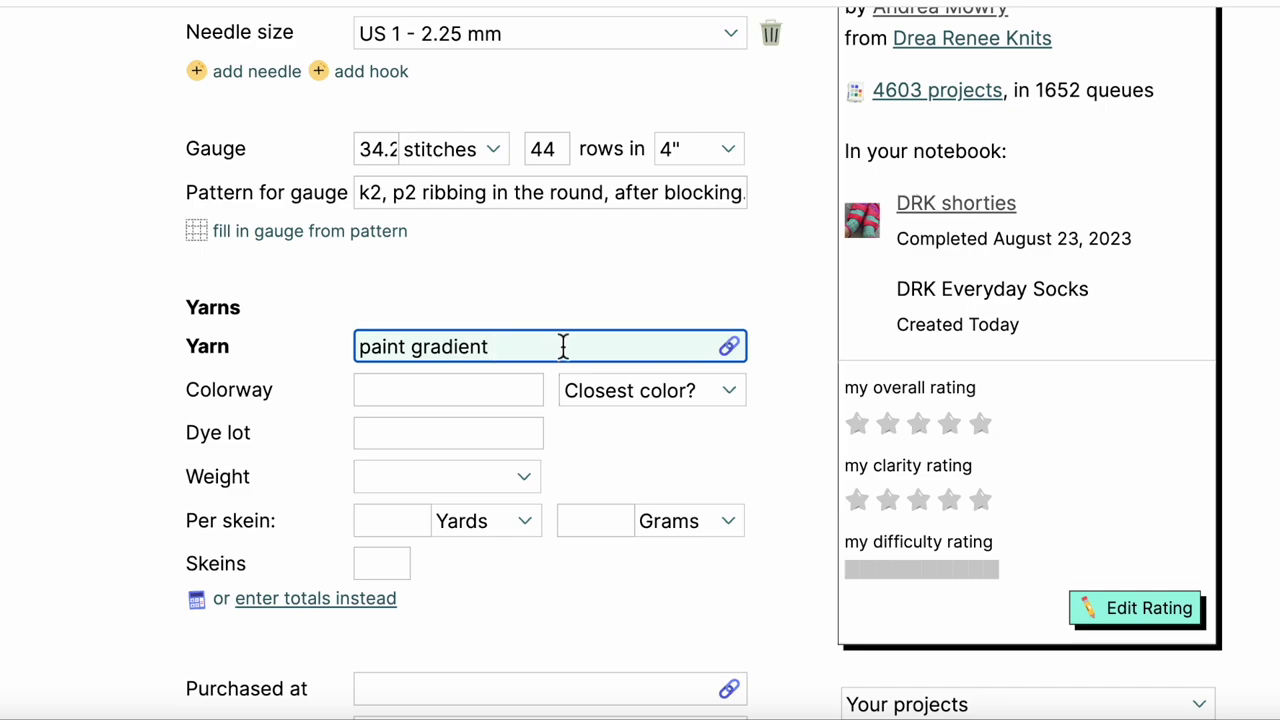
click(730, 346)
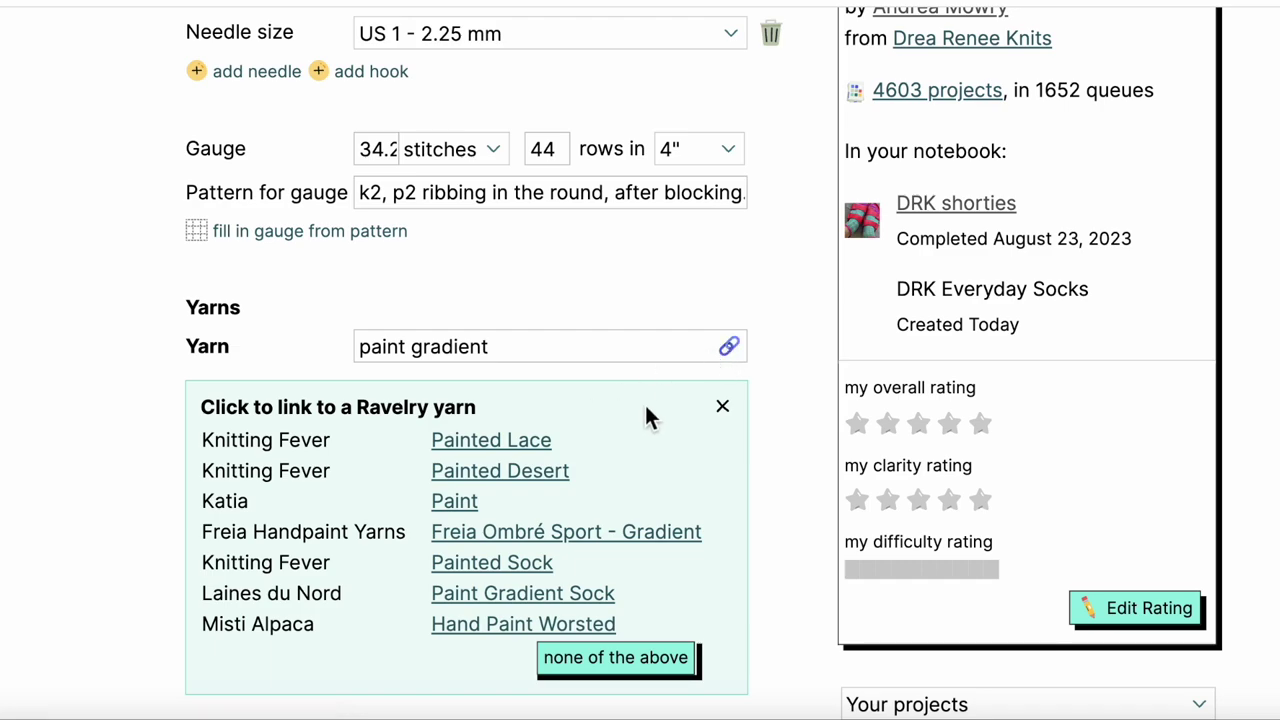
click(517, 597)
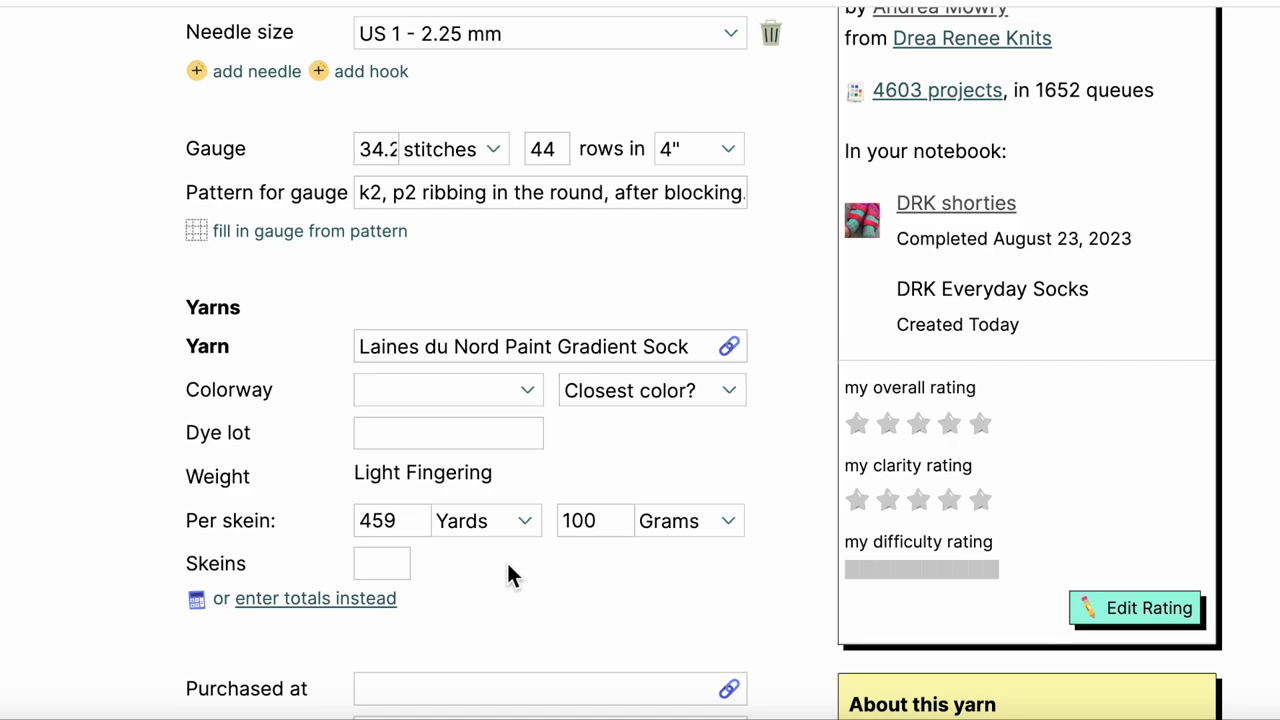
Step: Set the yarn's colorway to 15 and the number of skeins used to 1
click(533, 394)
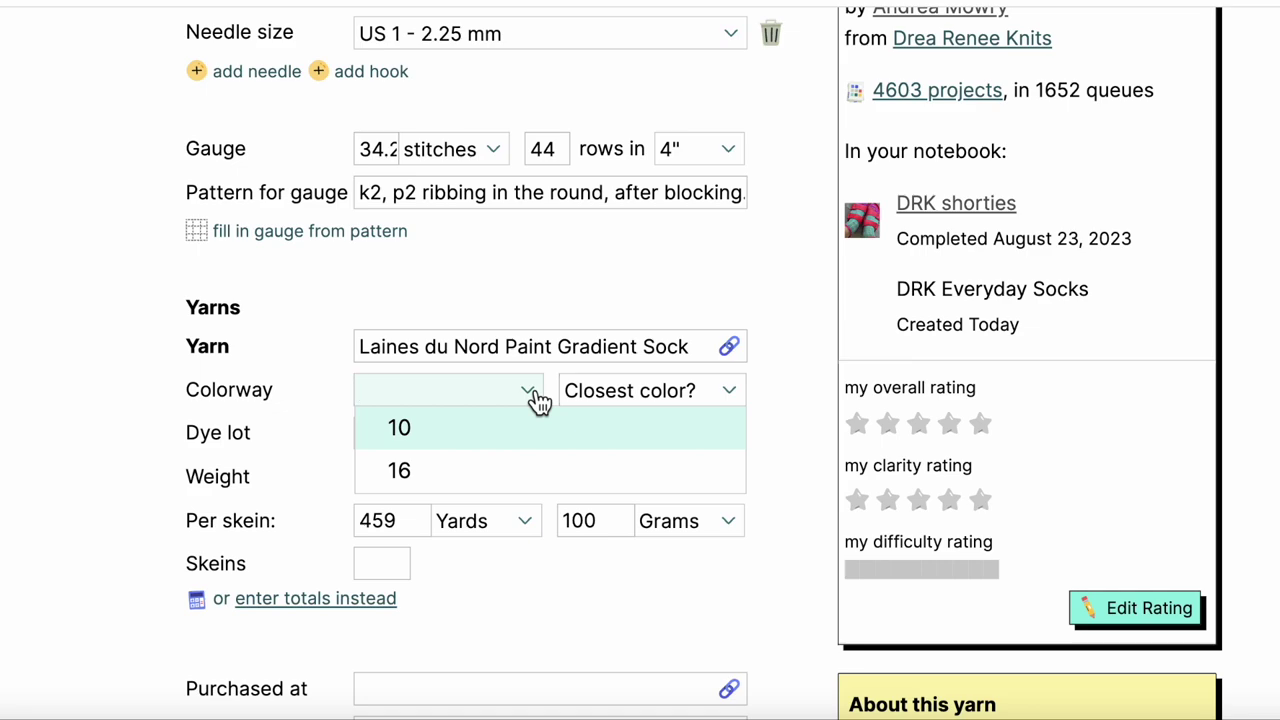
text(15)
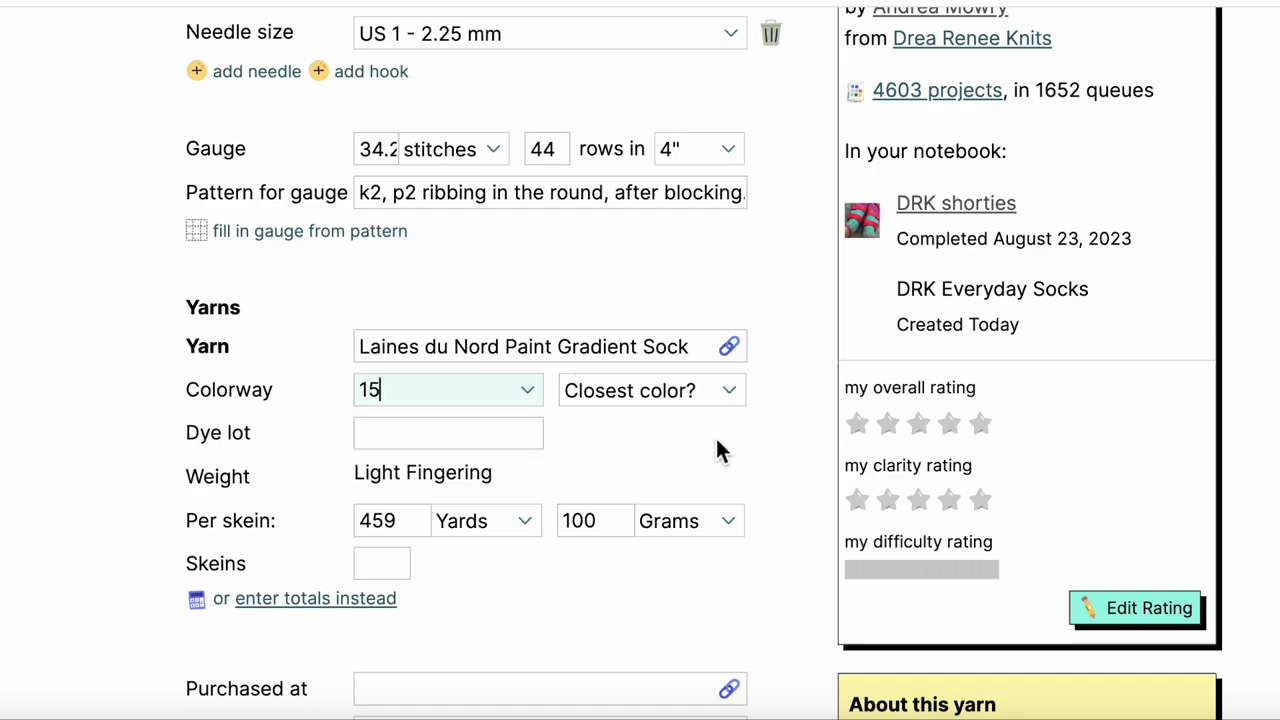
scroll(716, 440, down, 3)
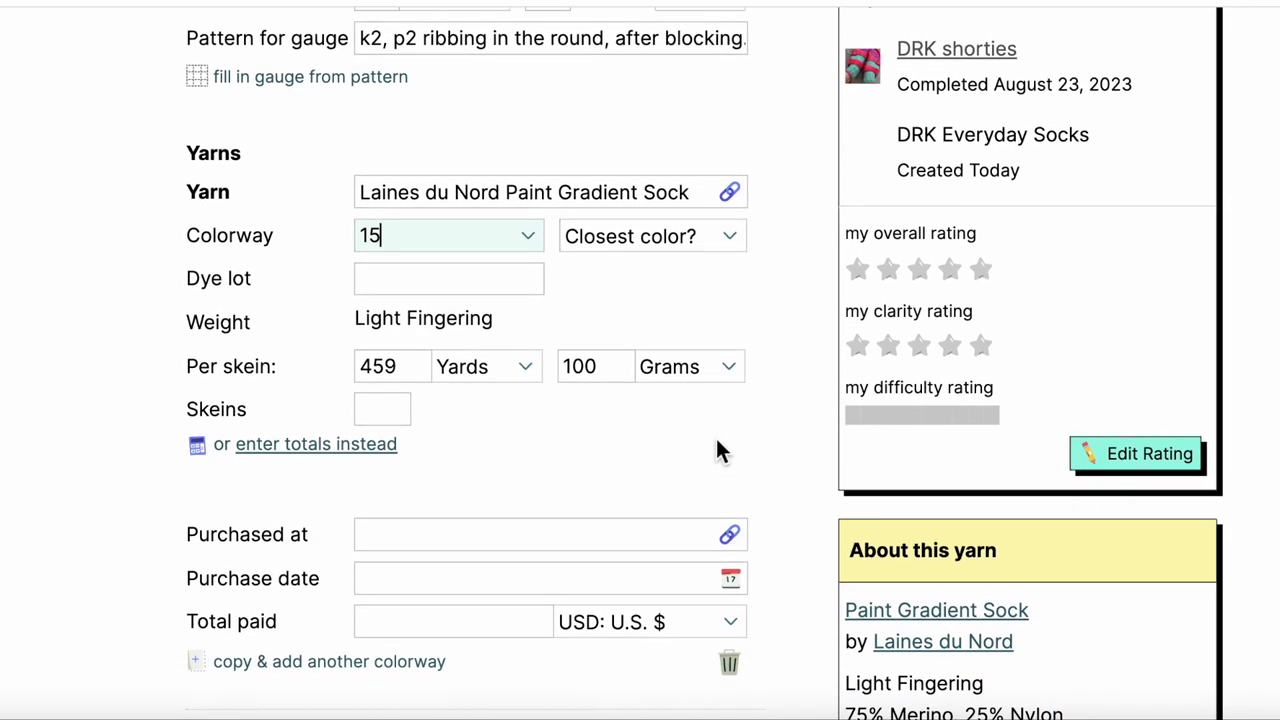
click(377, 405)
text(1)
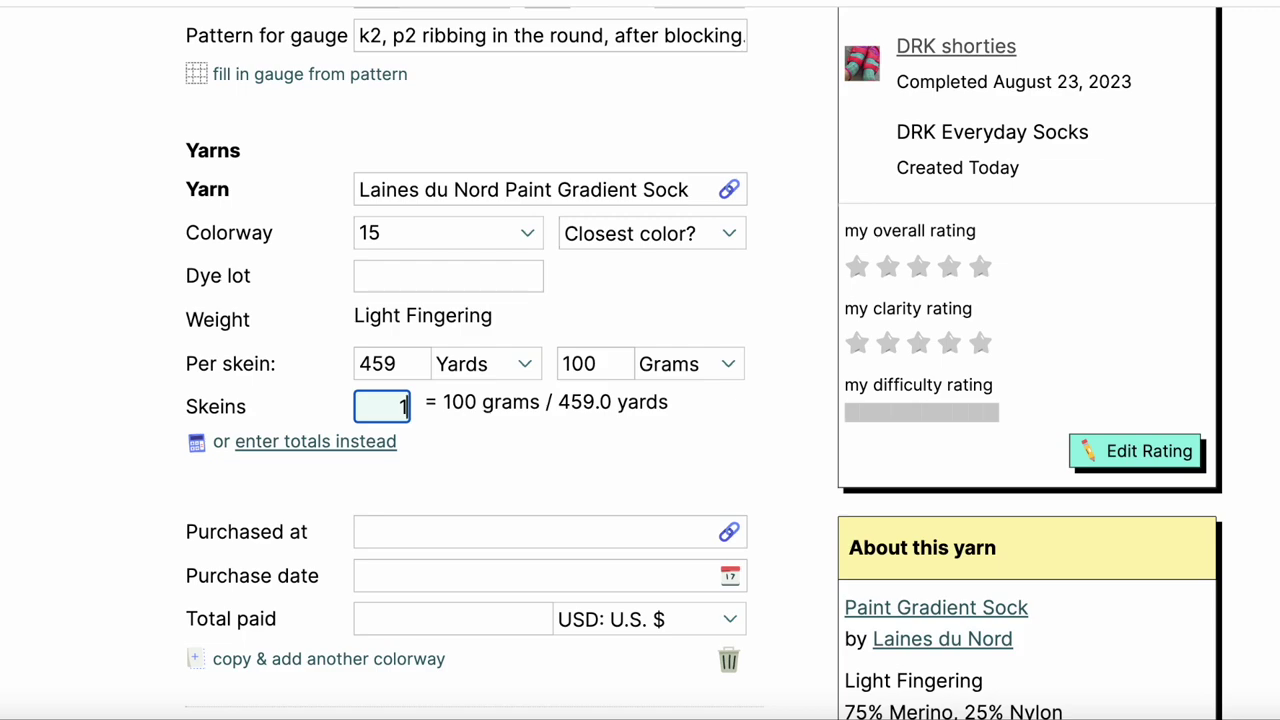
Step: Enter "cashmere goat" as the yarn's place of purchase and link it to the Cashmere Goat shop in Camden, Maine
scroll(533, 535, down, 2)
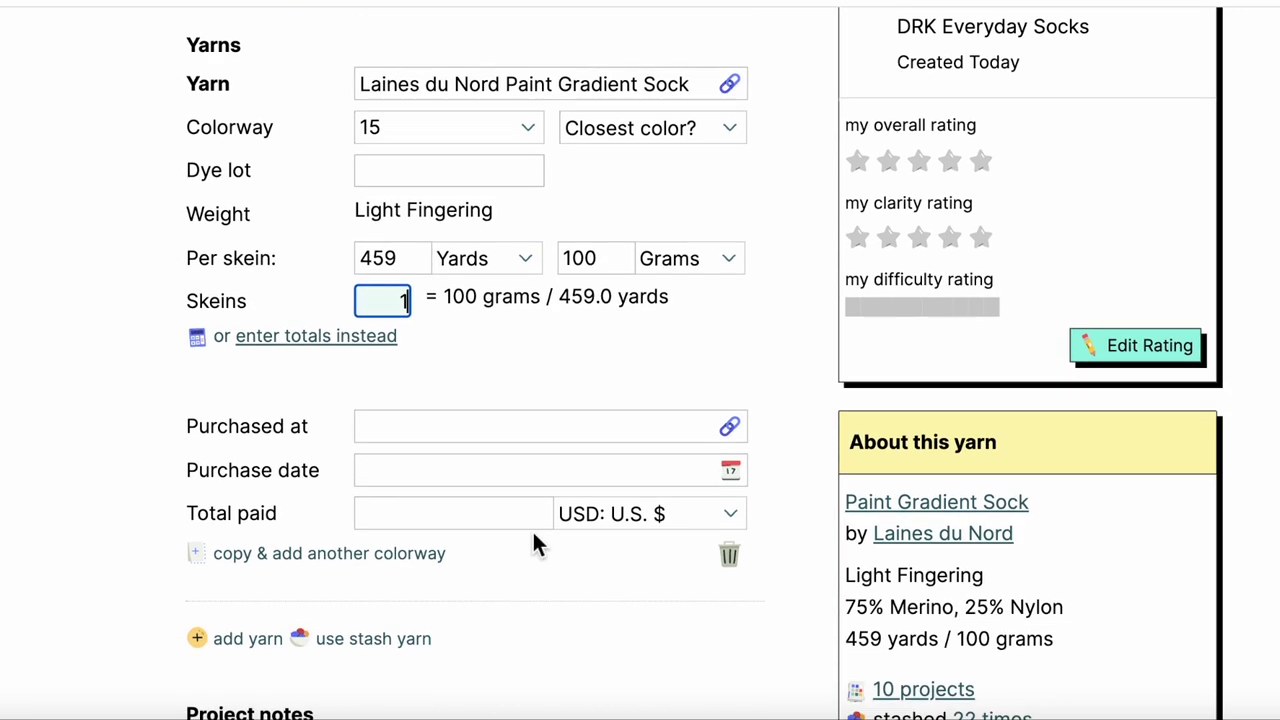
click(470, 424)
text(cashmereg)
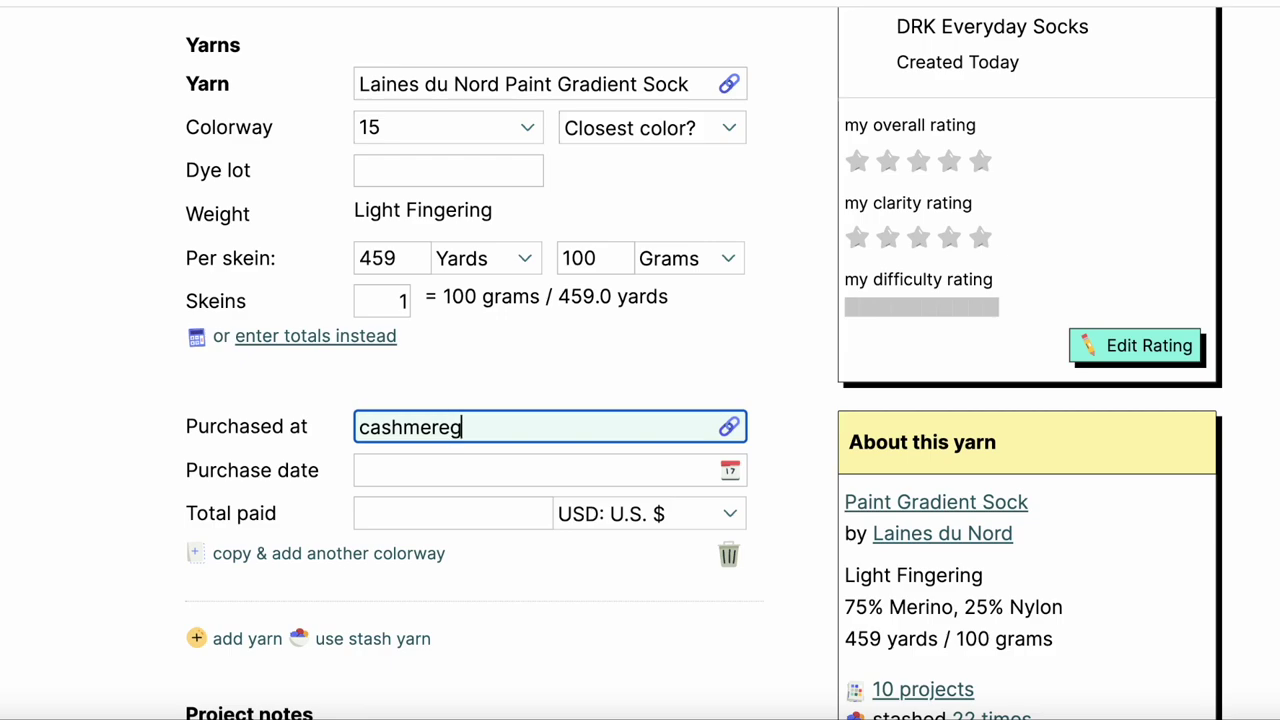
key(BackSpace)
text(goat)
click(744, 428)
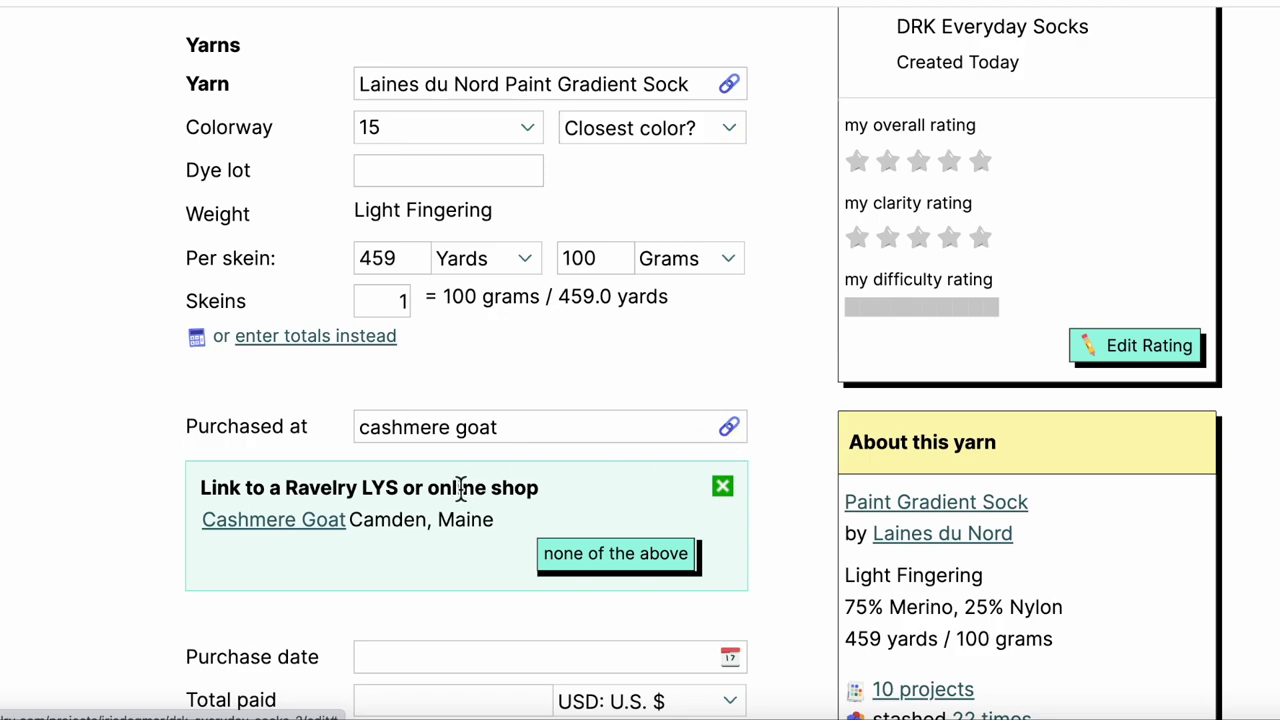
click(287, 537)
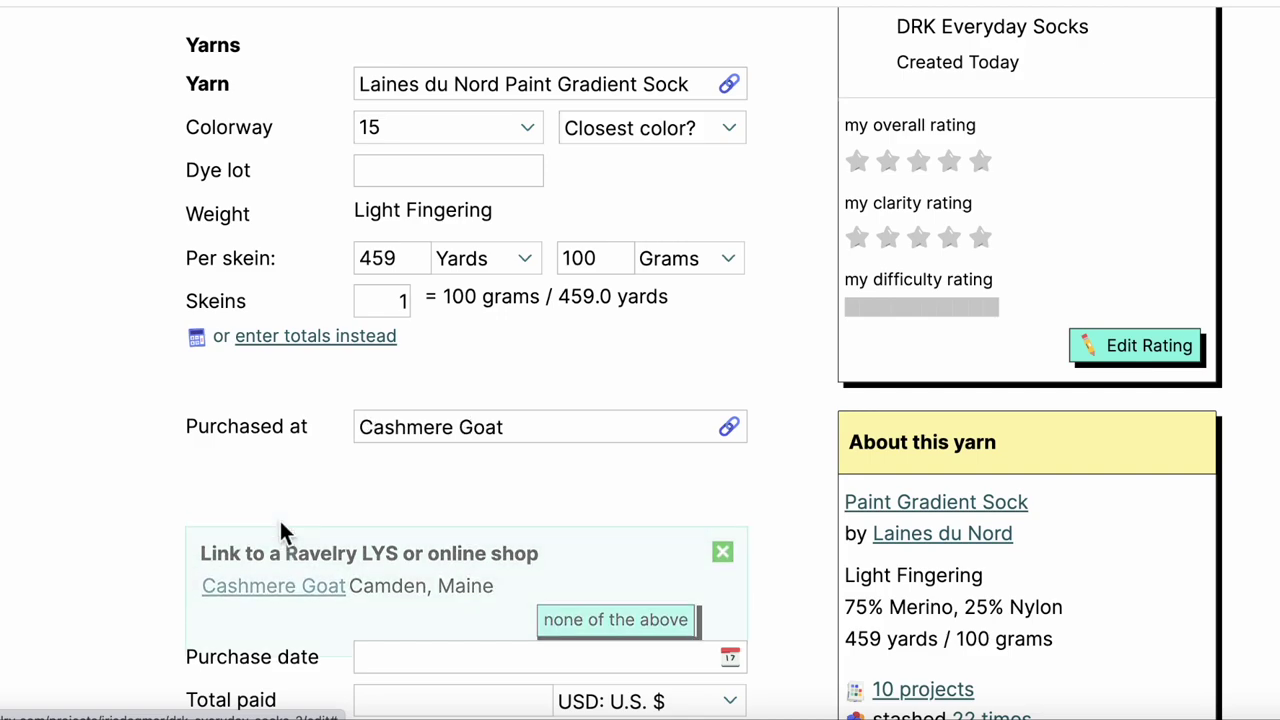
Step: Write the project note "Cast on for Socktober 2023 at The Goat!"
scroll(736, 645, down, 1)
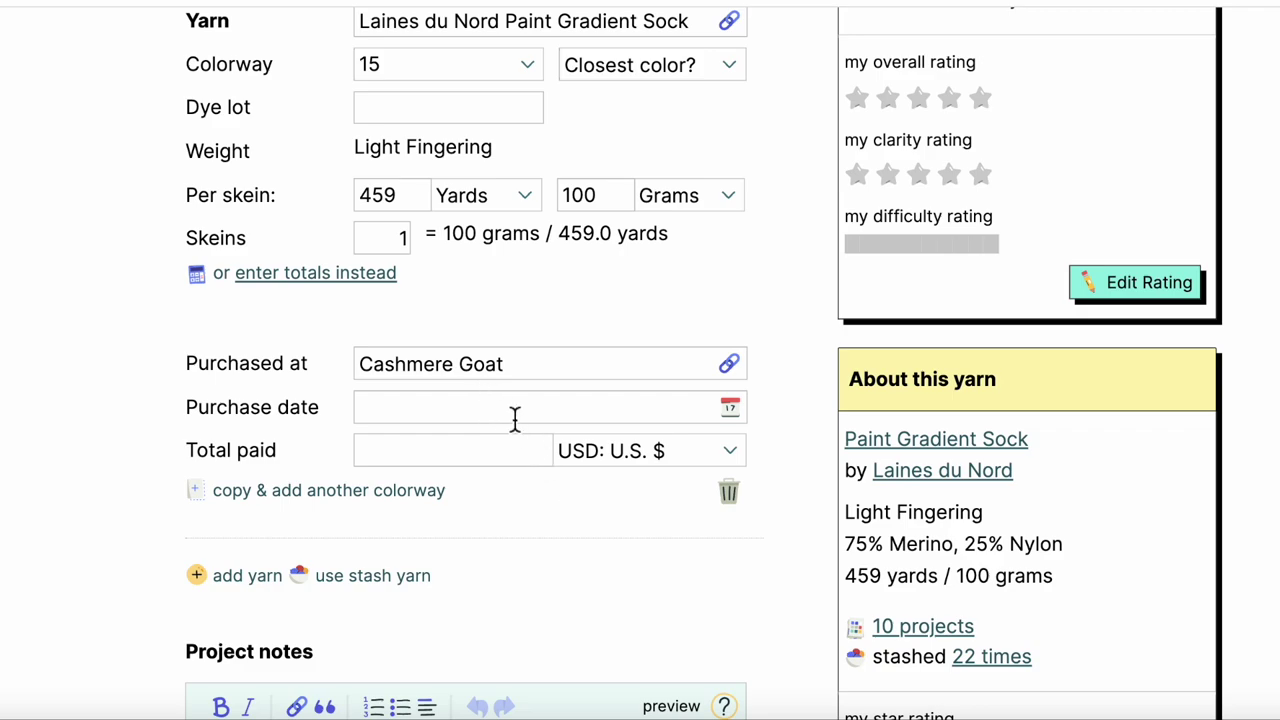
scroll(772, 490, down, 3)
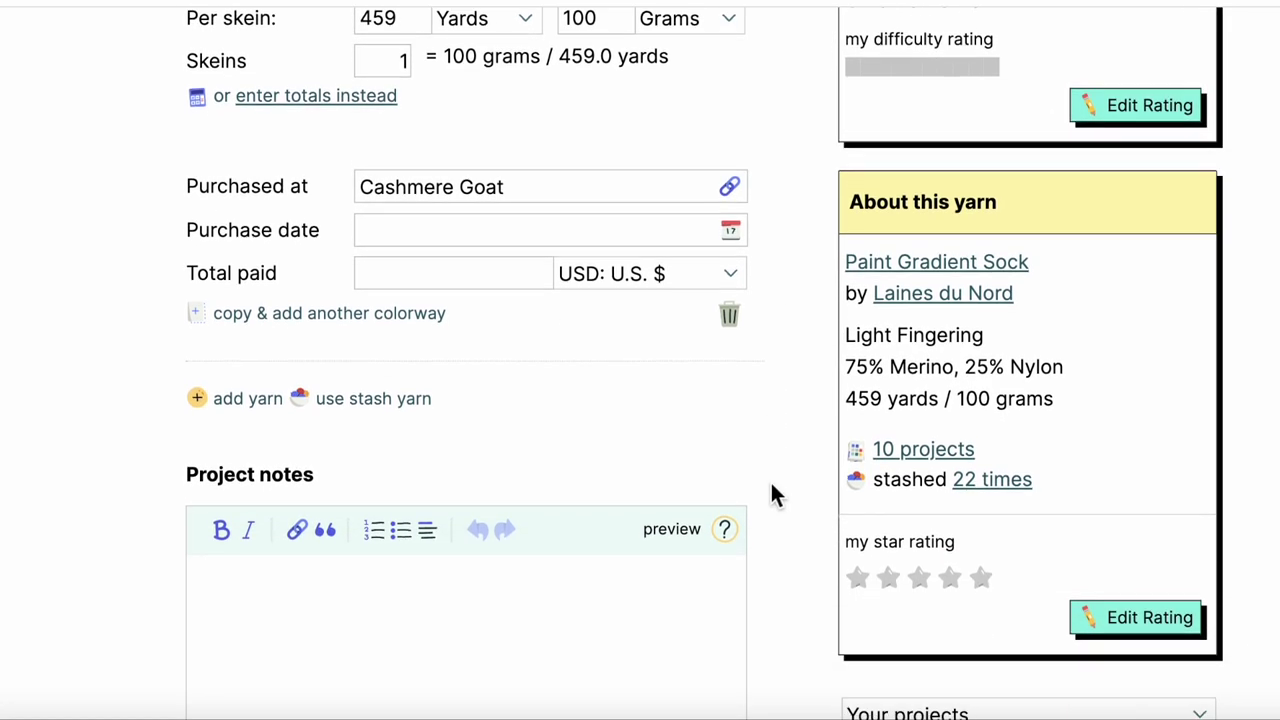
scroll(772, 490, down, 1)
scroll(772, 490, down, 1)
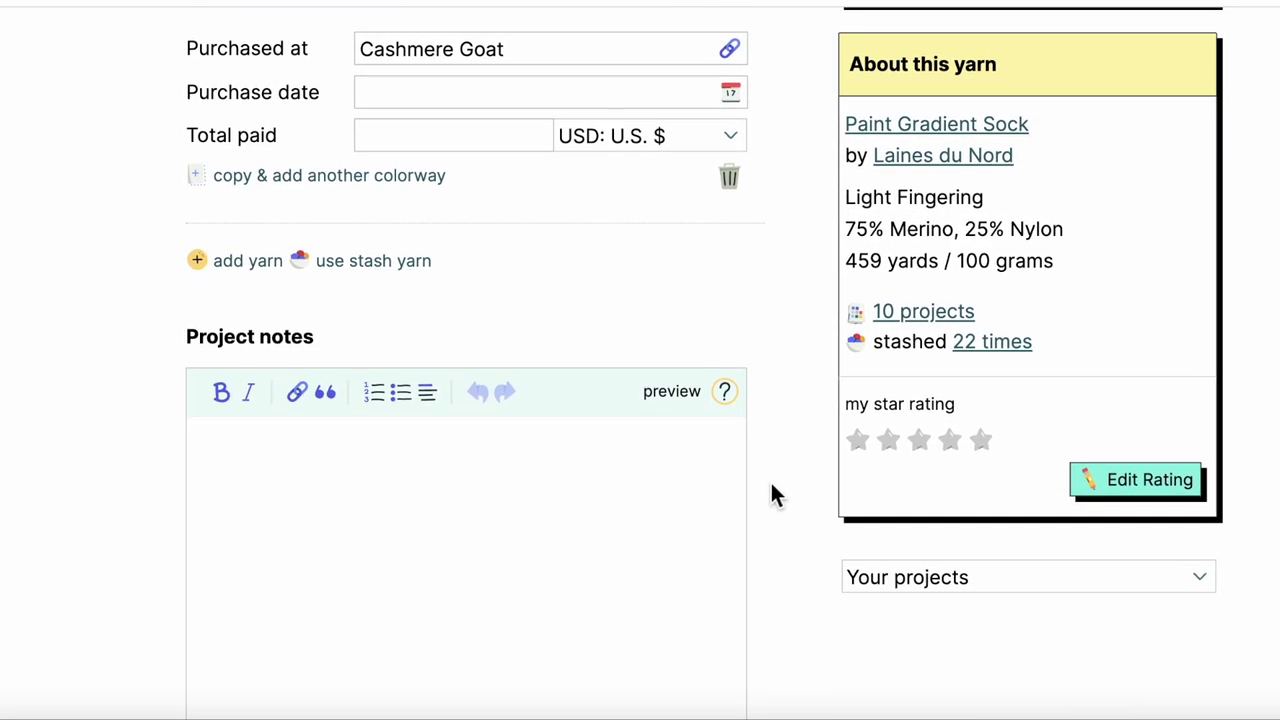
click(254, 466)
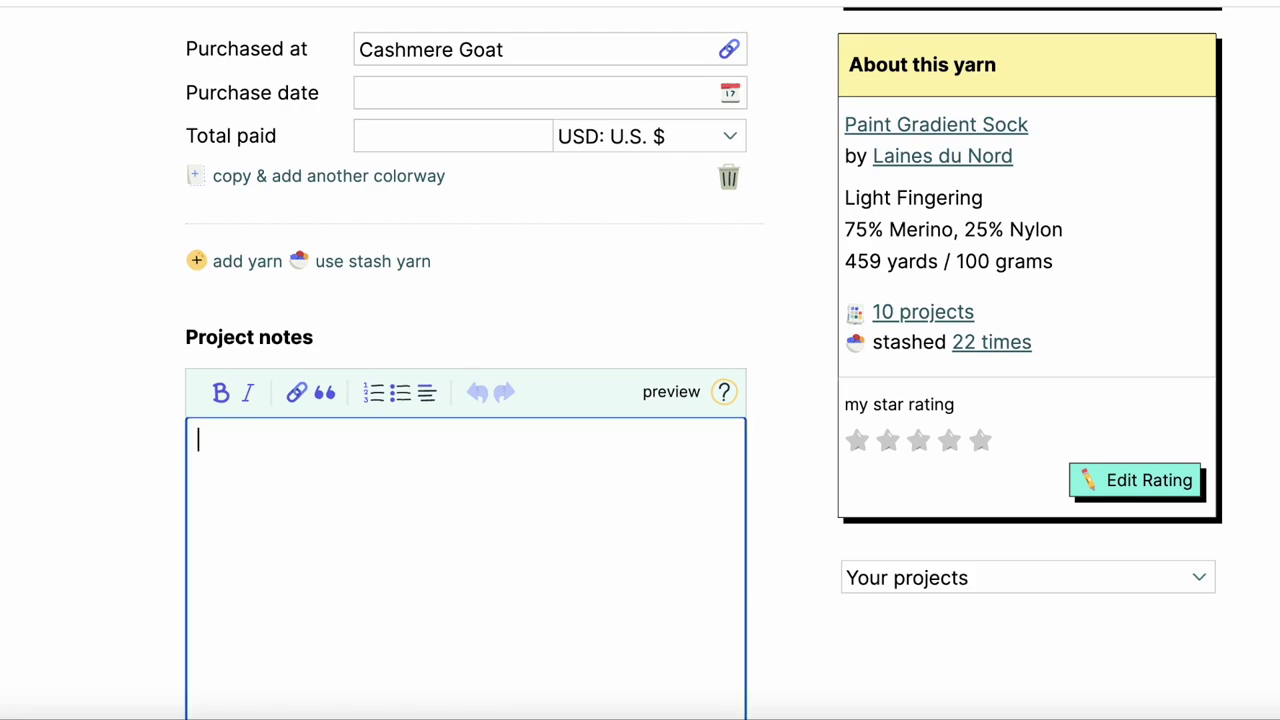
text(Cast on for Sockt)
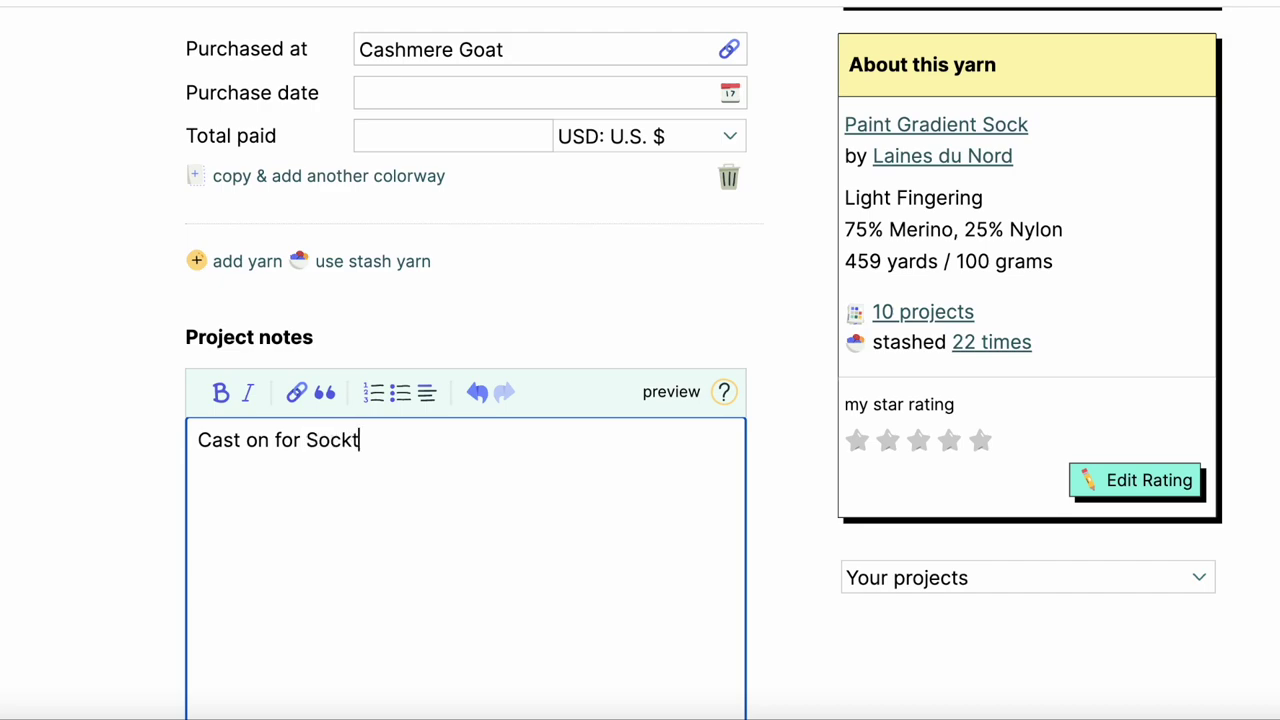
text(ober 2023 at)
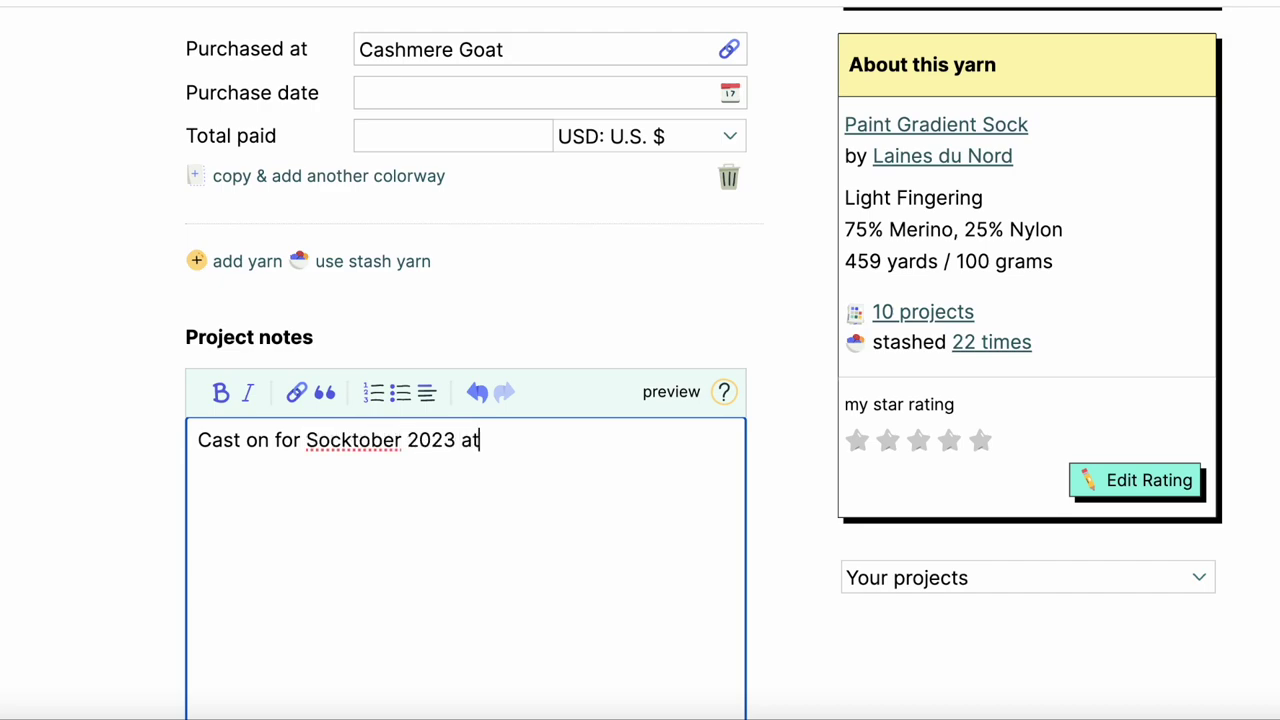
text( The Goat!)
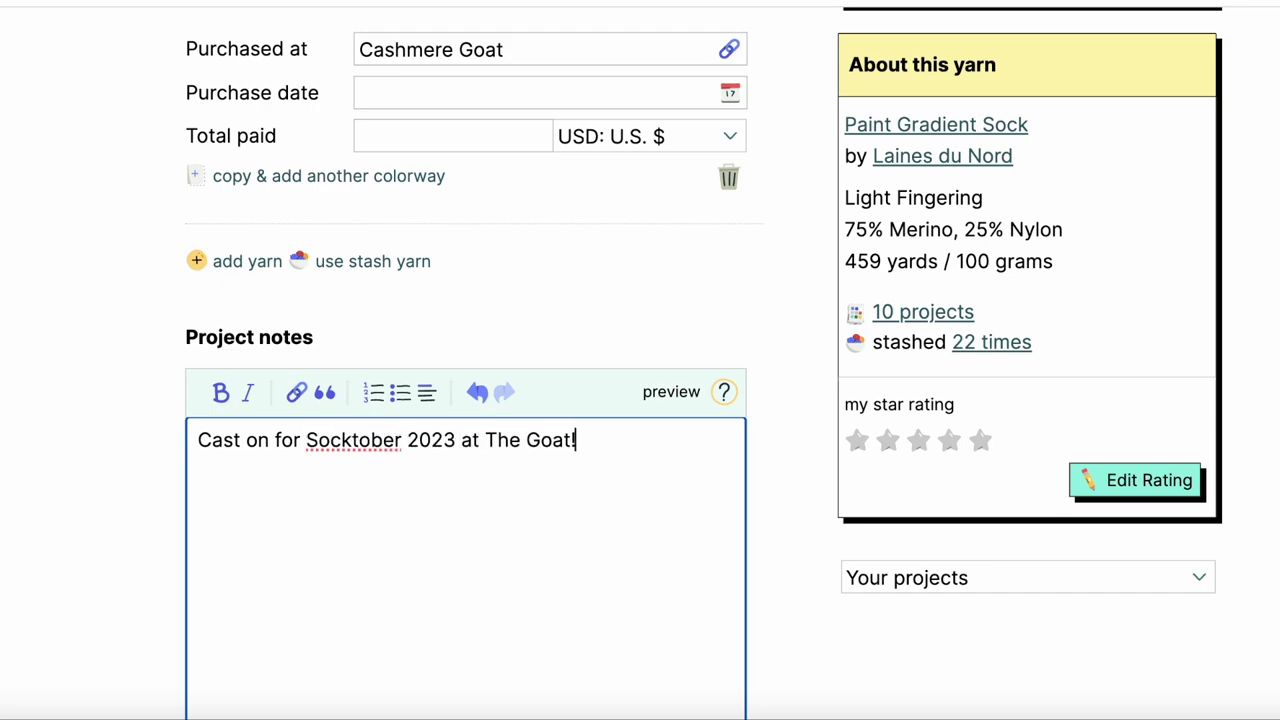
Step: Save the changes made to the project's details
scroll(647, 486, down, 1)
scroll(647, 486, down, 2)
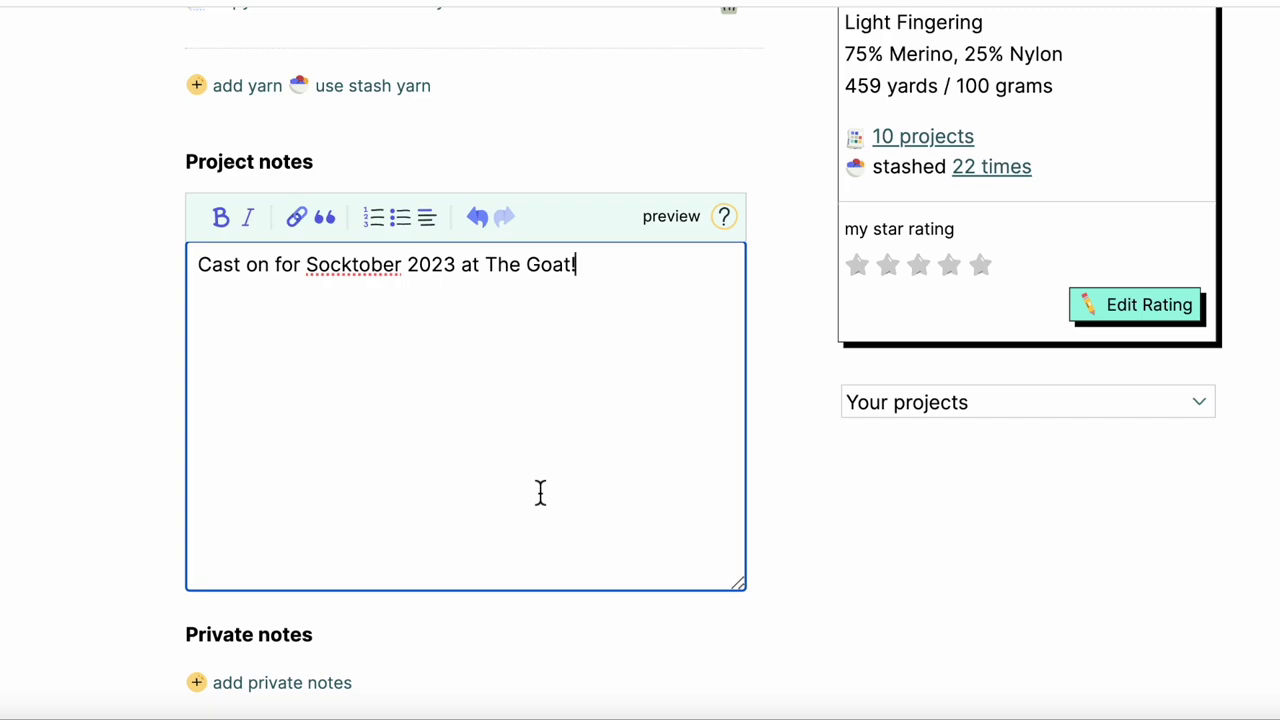
scroll(620, 655, down, 1)
scroll(620, 655, down, 2)
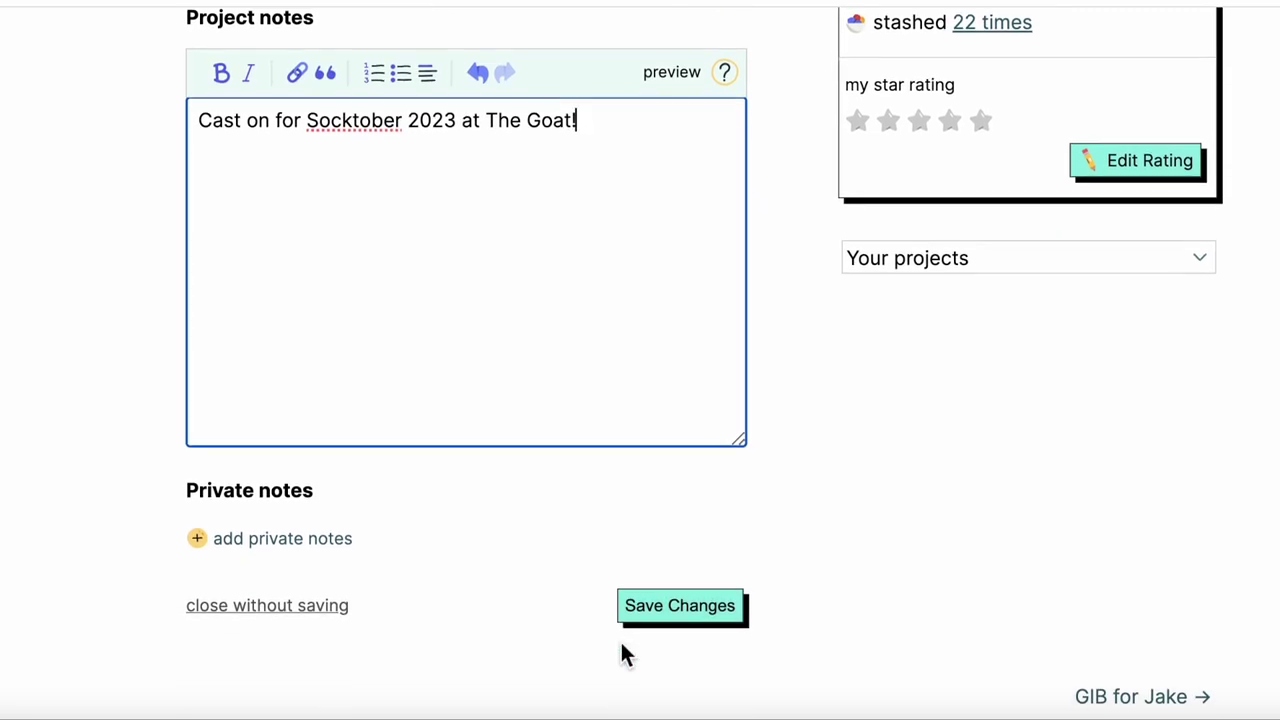
click(680, 606)
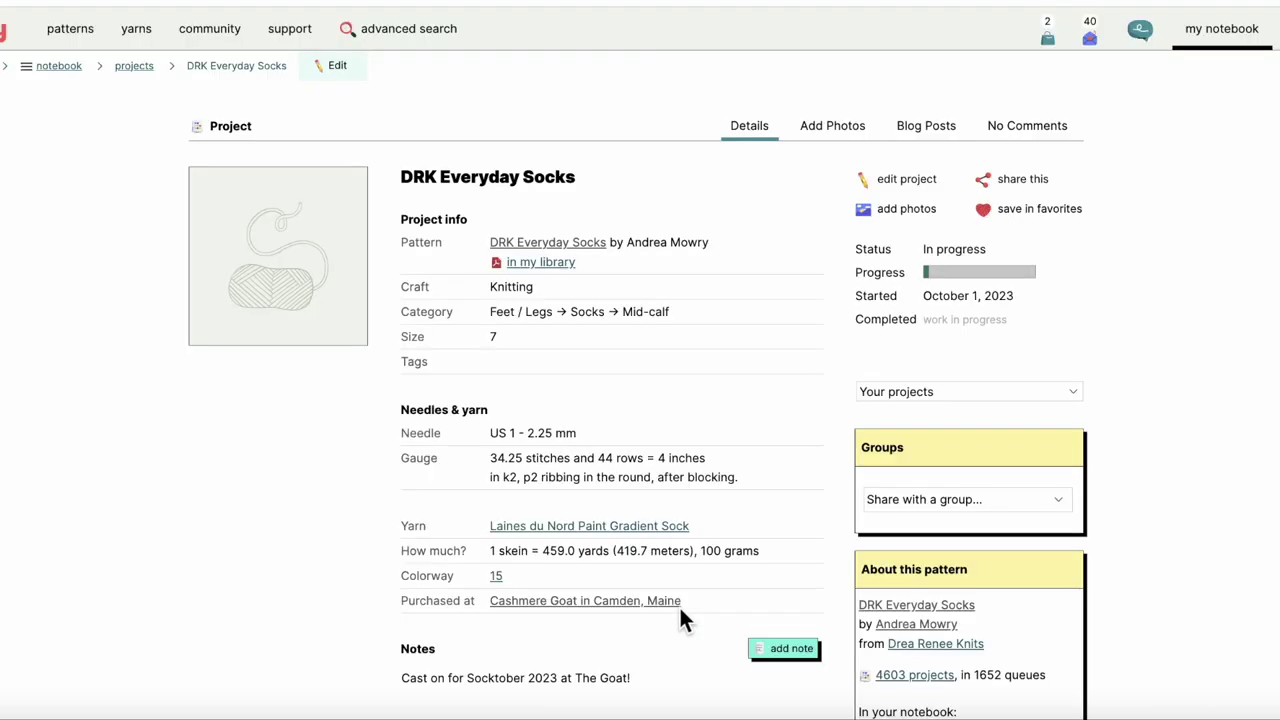
Step: Upload the photo IMG_8467.jpg from the Downloads folder to the project and finish adding photos
scroll(1147, 452, down, 3)
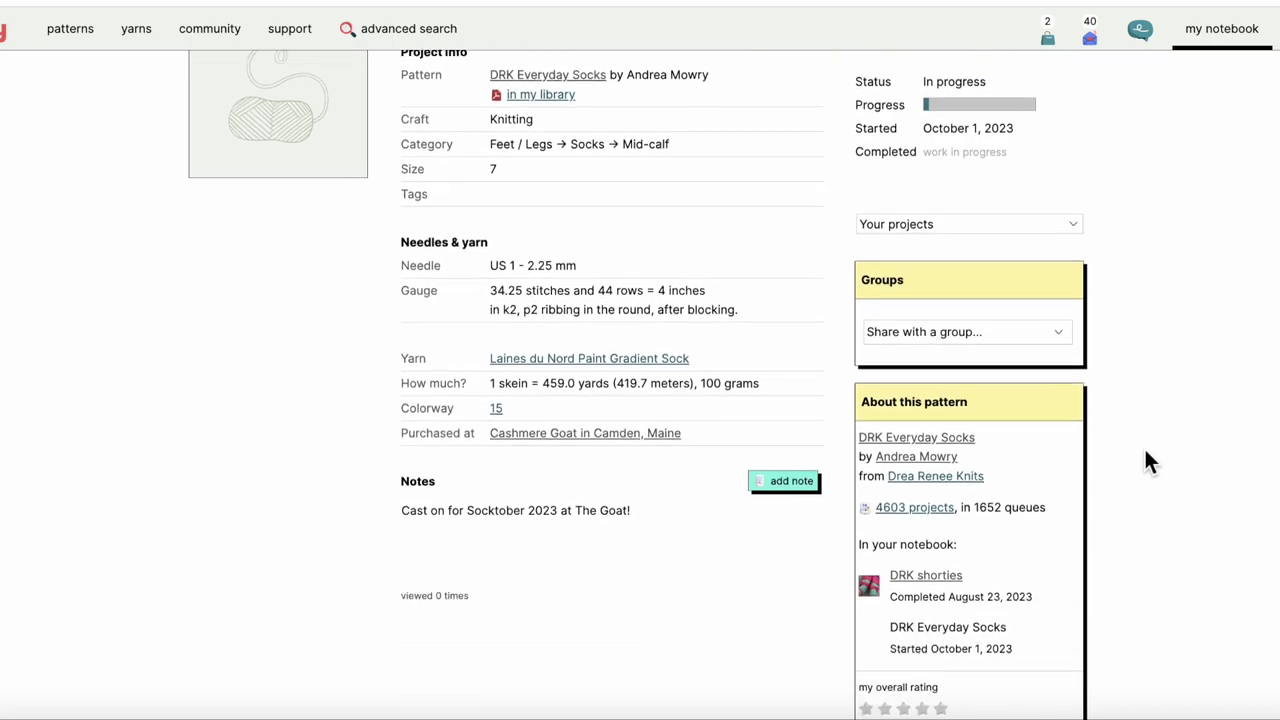
scroll(1144, 446, up, 3)
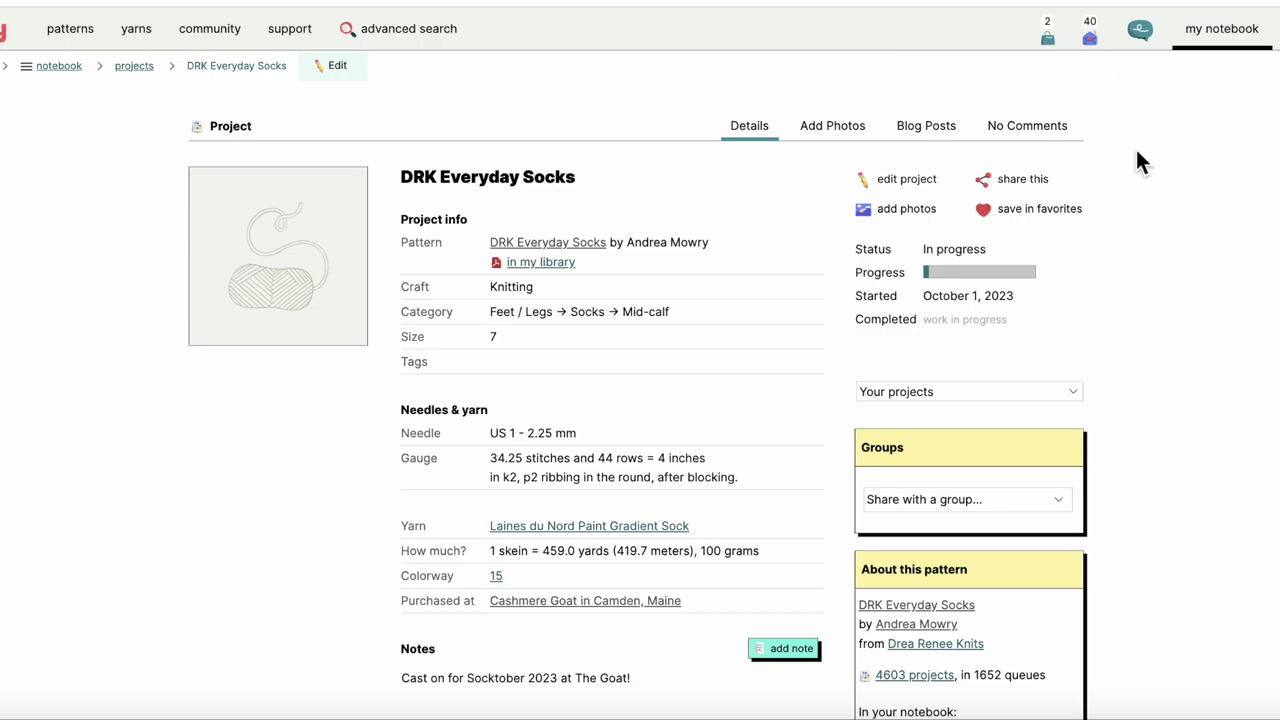
click(829, 136)
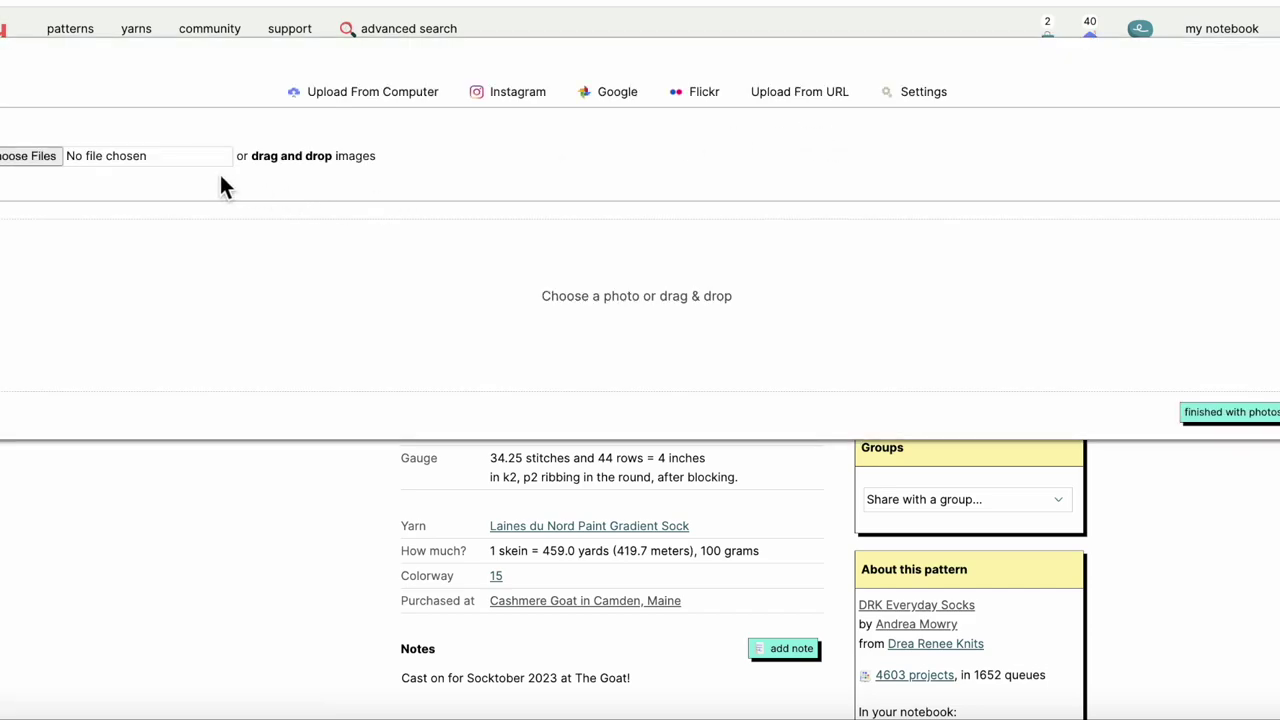
click(24, 162)
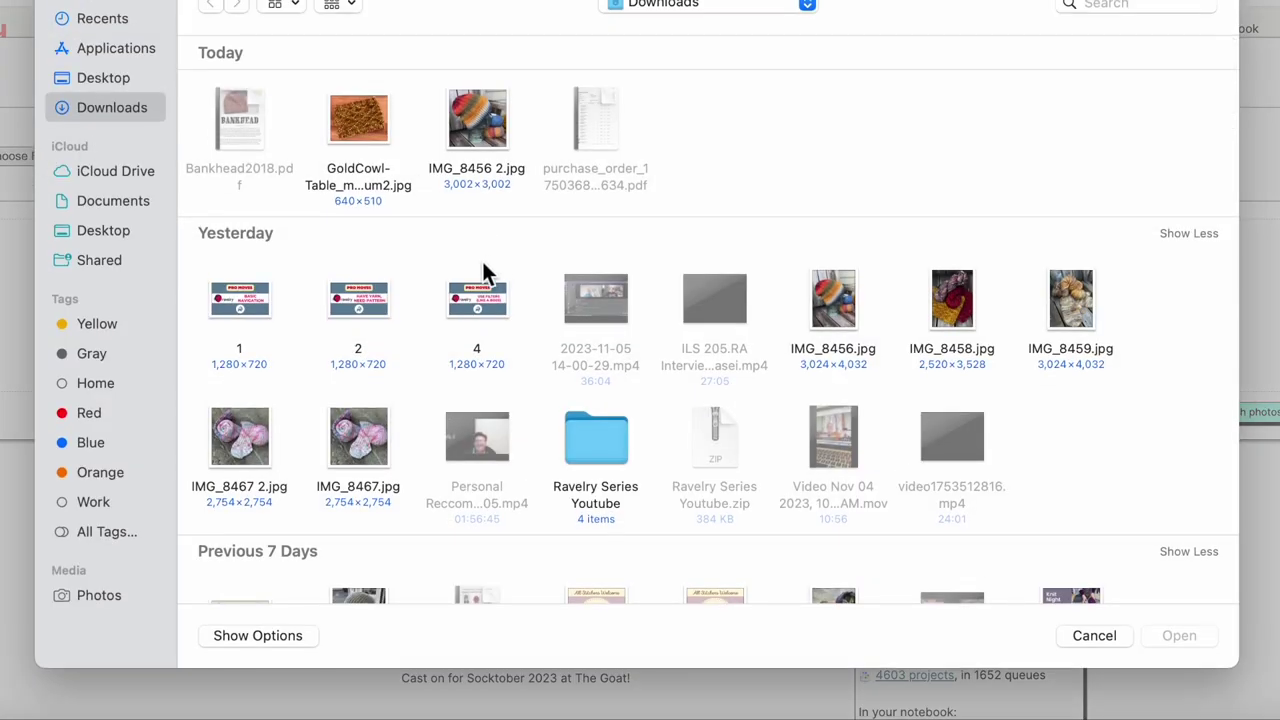
click(364, 442)
click(1187, 639)
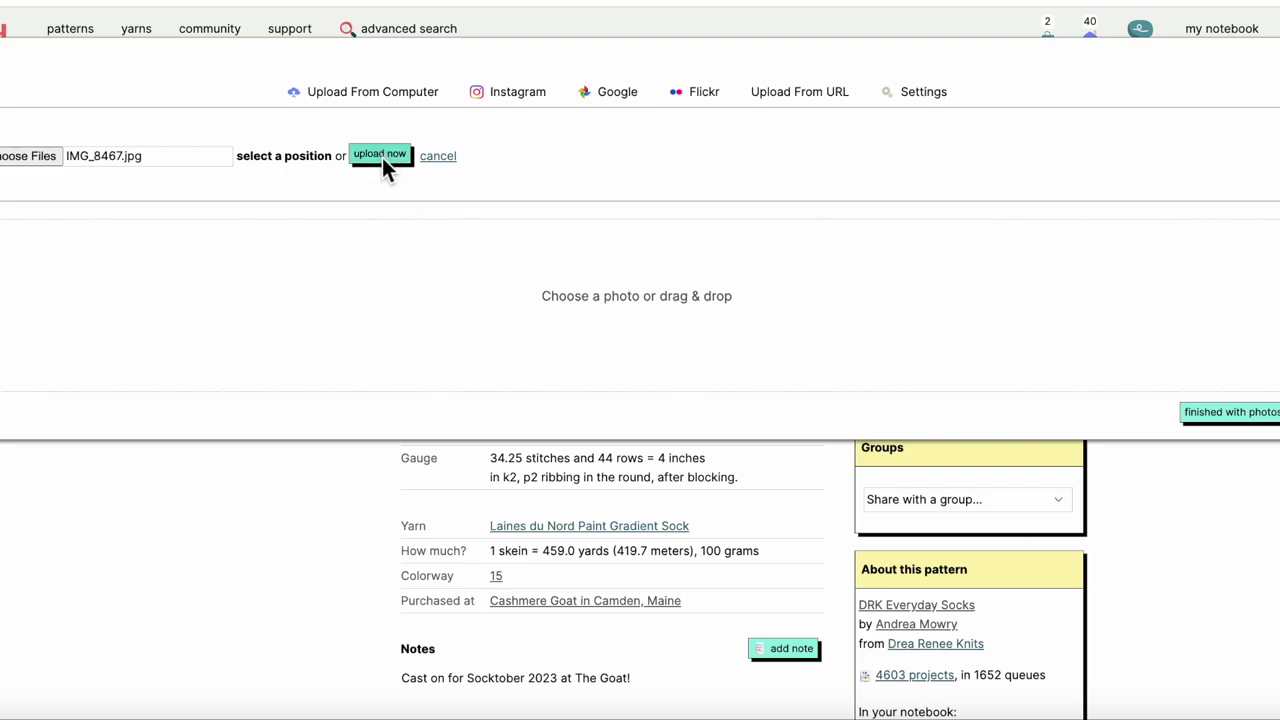
click(380, 155)
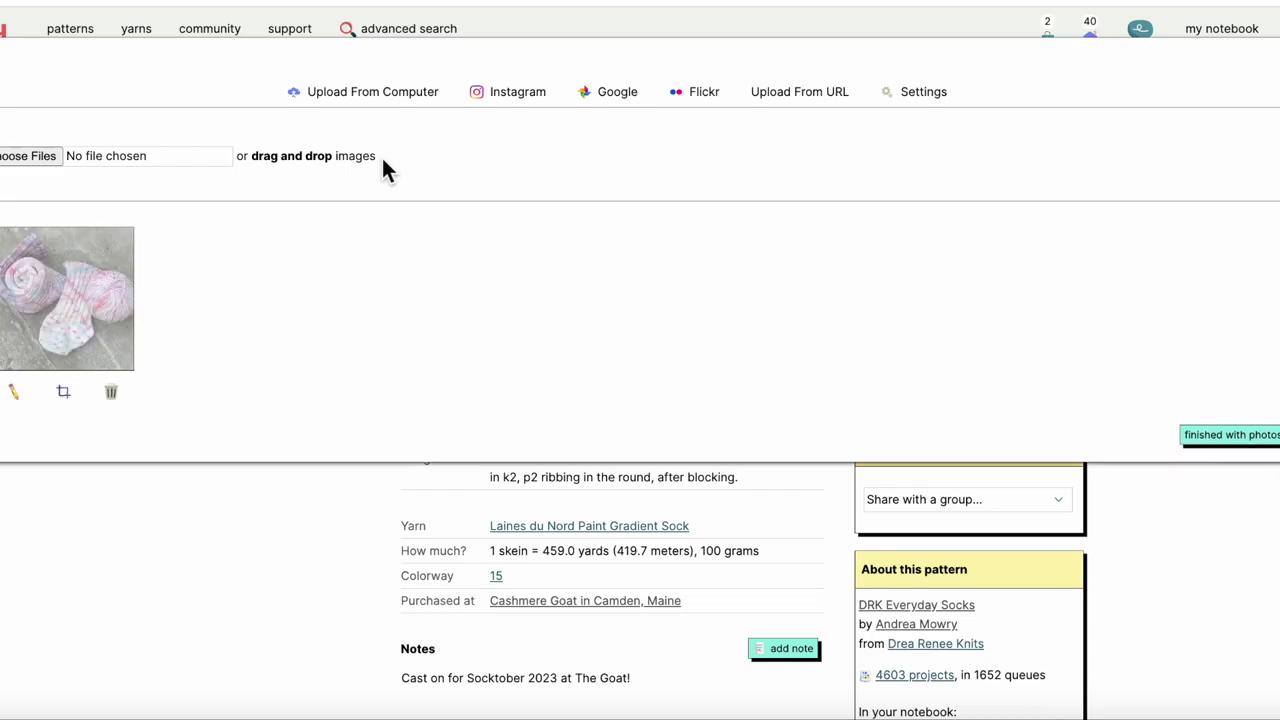
click(1226, 445)
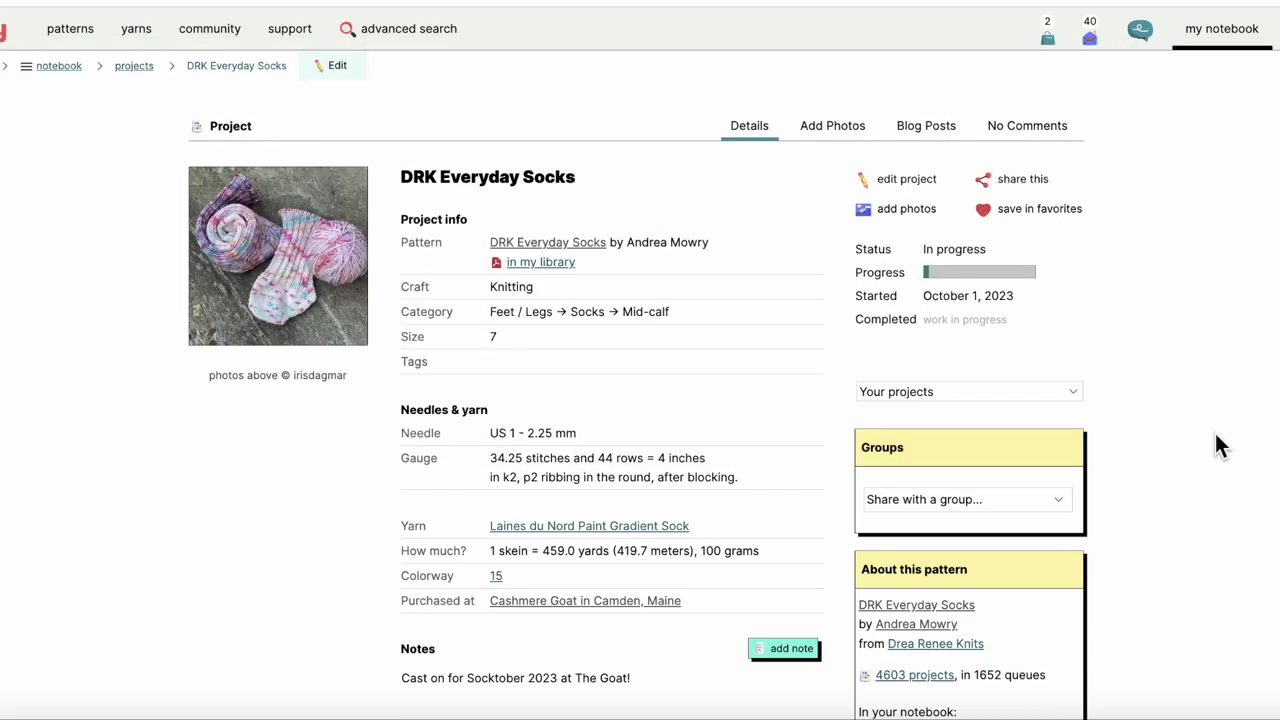
Step: View the project photo enlarged, close it and look over the saved project page
click(260, 266)
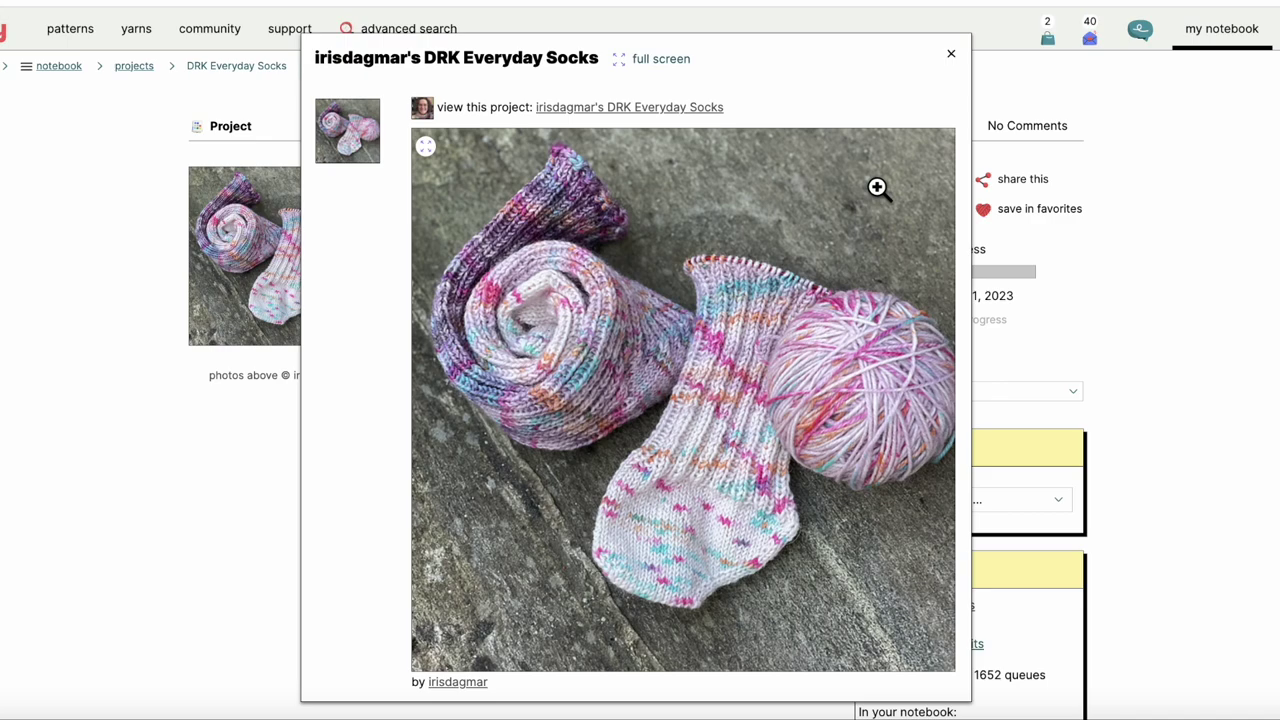
click(952, 54)
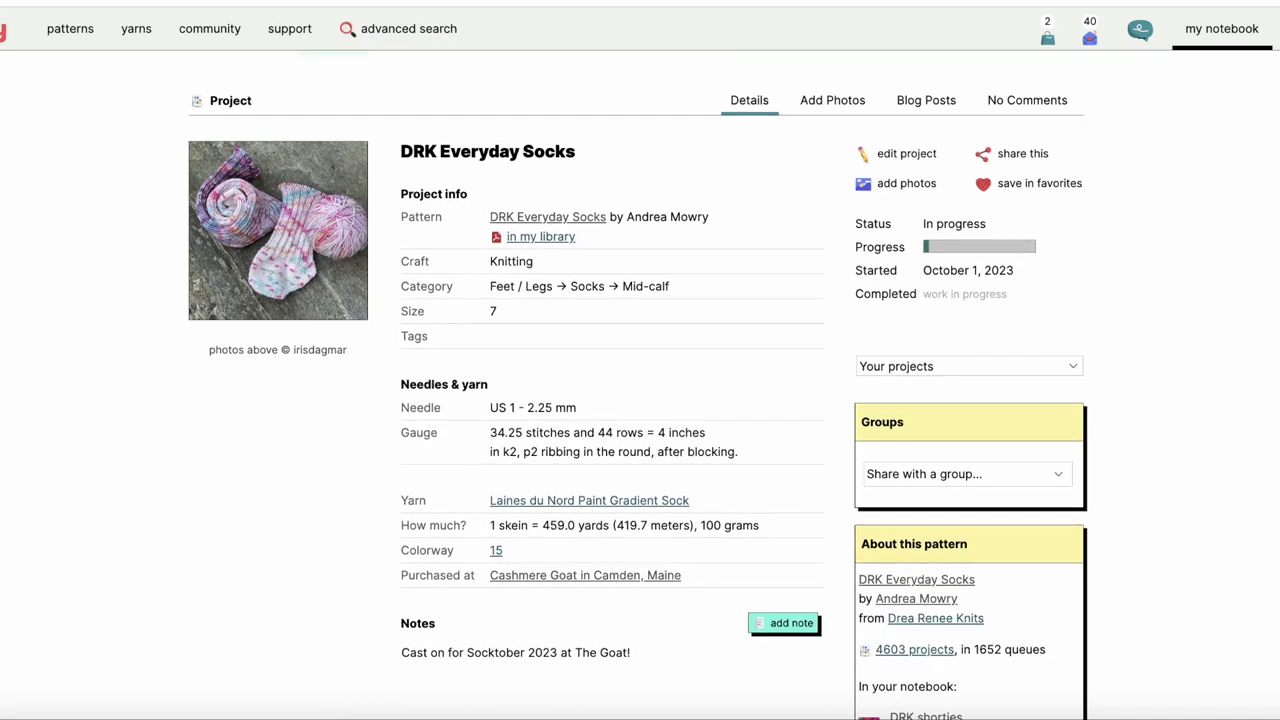
scroll(640, 380, down, 3)
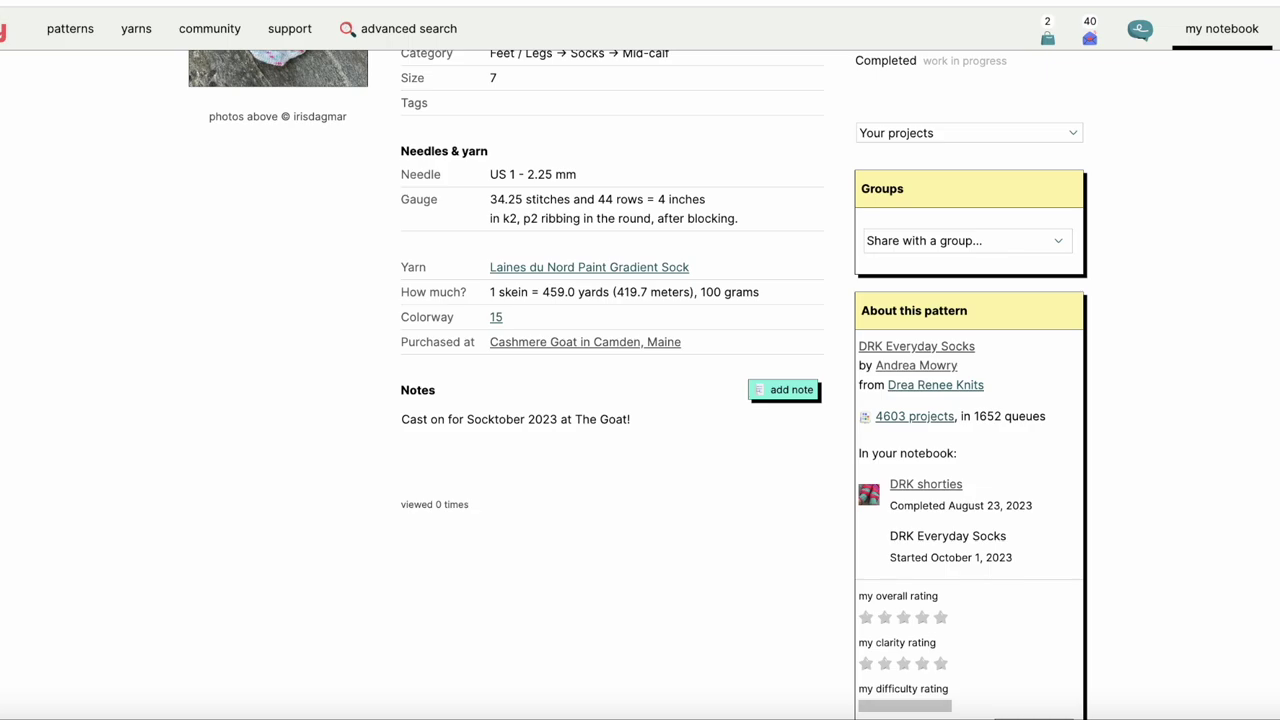
scroll(1090, 320, up, 3)
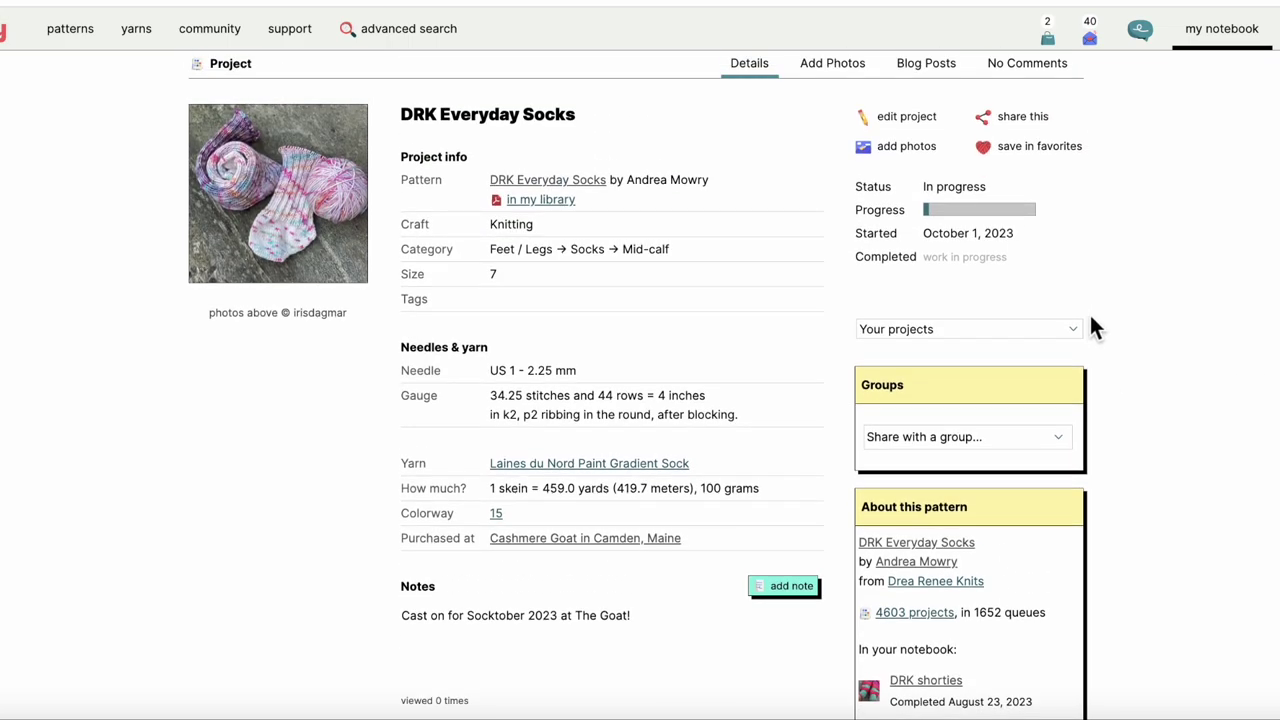